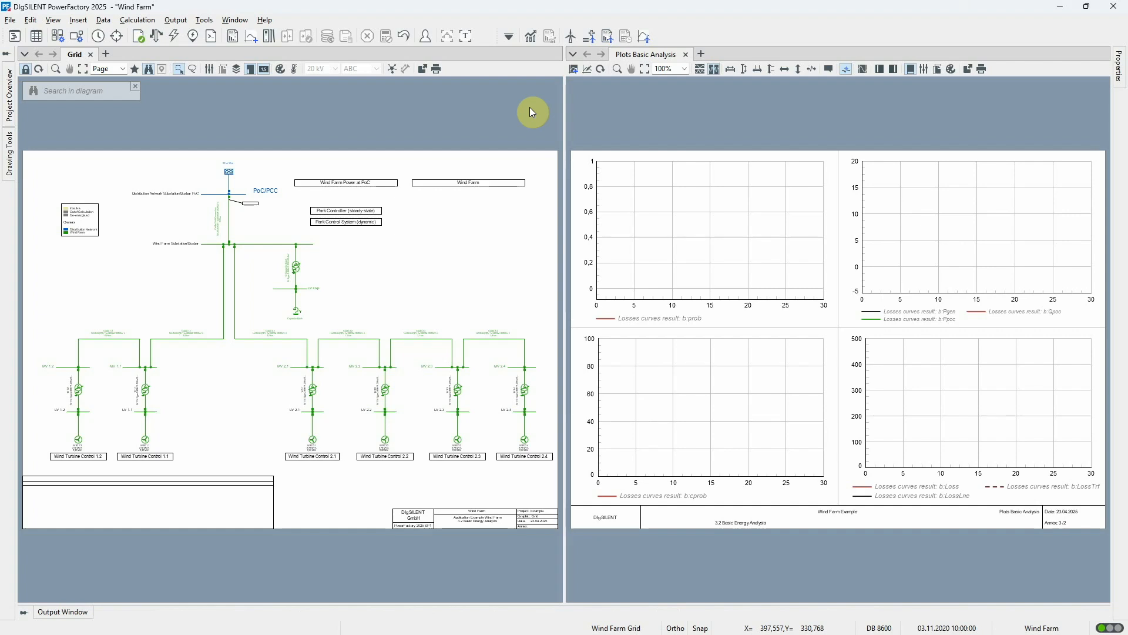
Check the project's study cases and review generator WTG 1.2's load flow settings, including its wind power curve.
{"action": "left_click", "coordinate": [10, 106]}
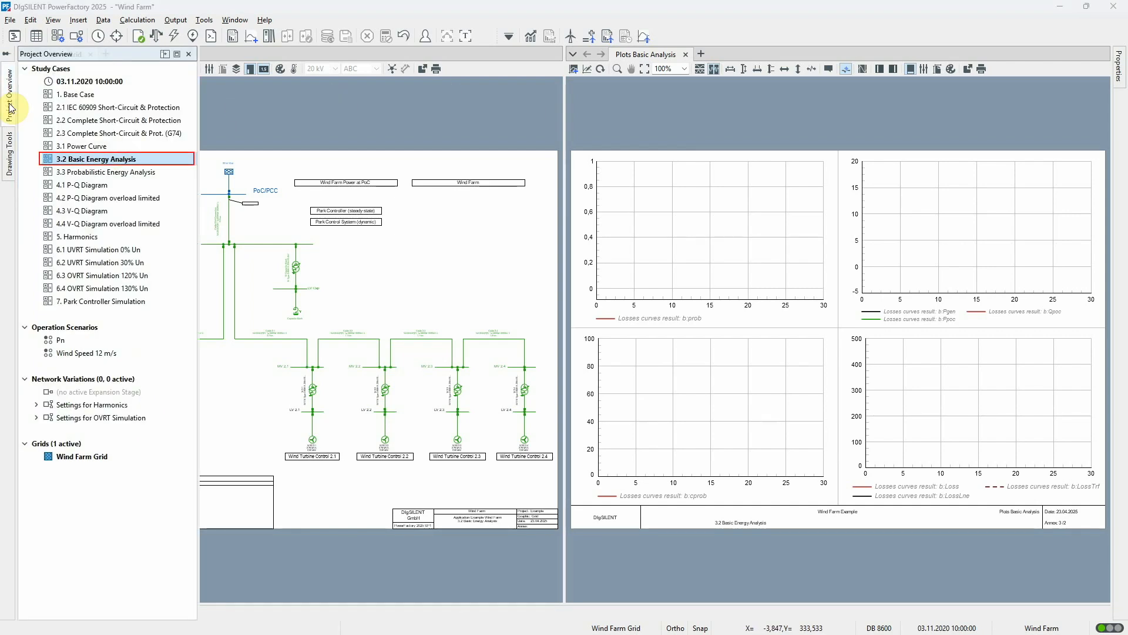
{"action": "left_click", "coordinate": [10, 105]}
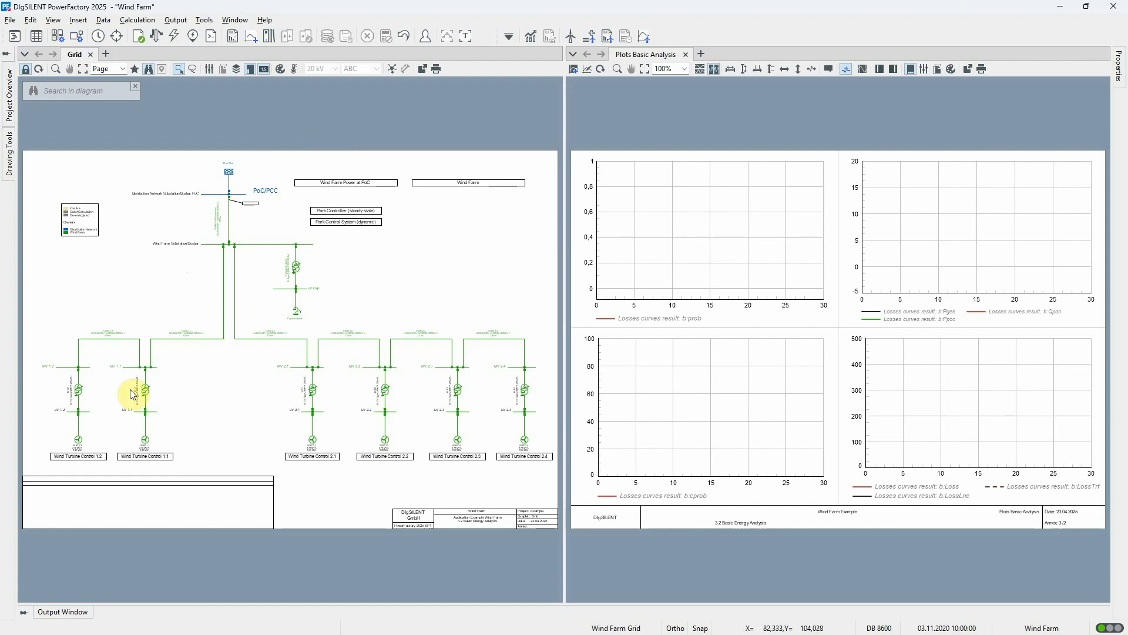
{"action": "double_click", "coordinate": [79, 441]}
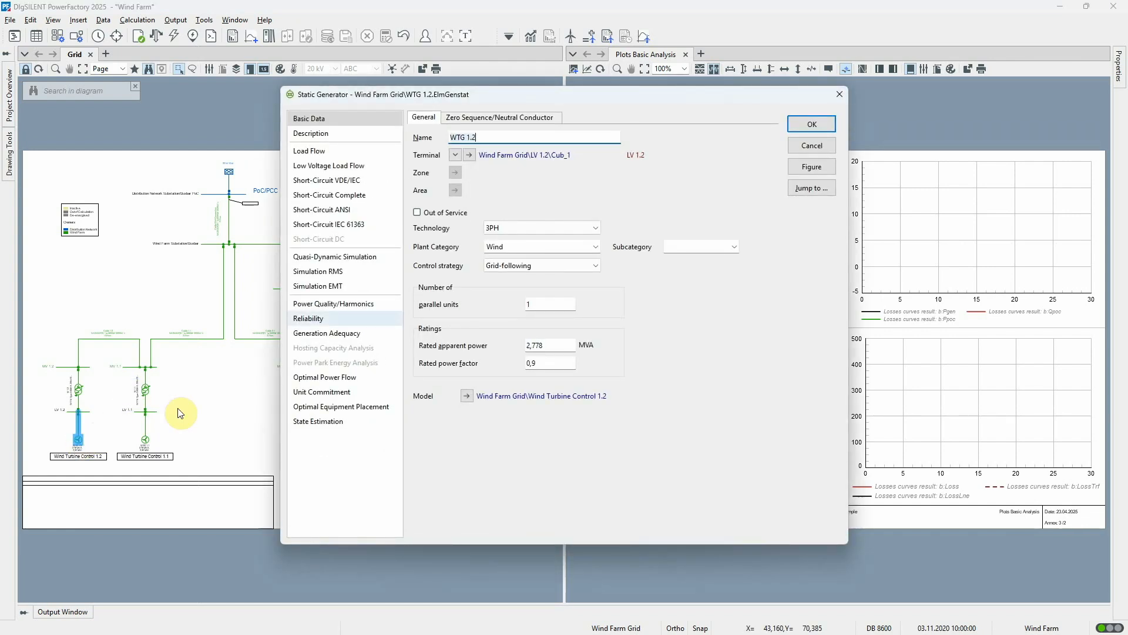
{"action": "left_click", "coordinate": [361, 150]}
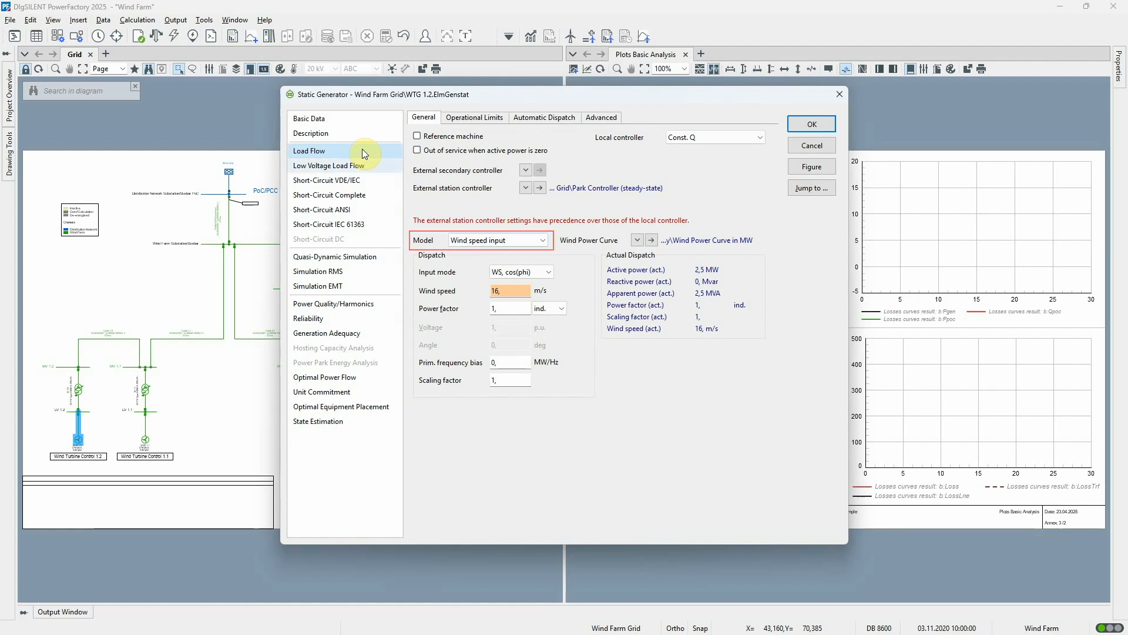
{"action": "left_click", "coordinate": [651, 240]}
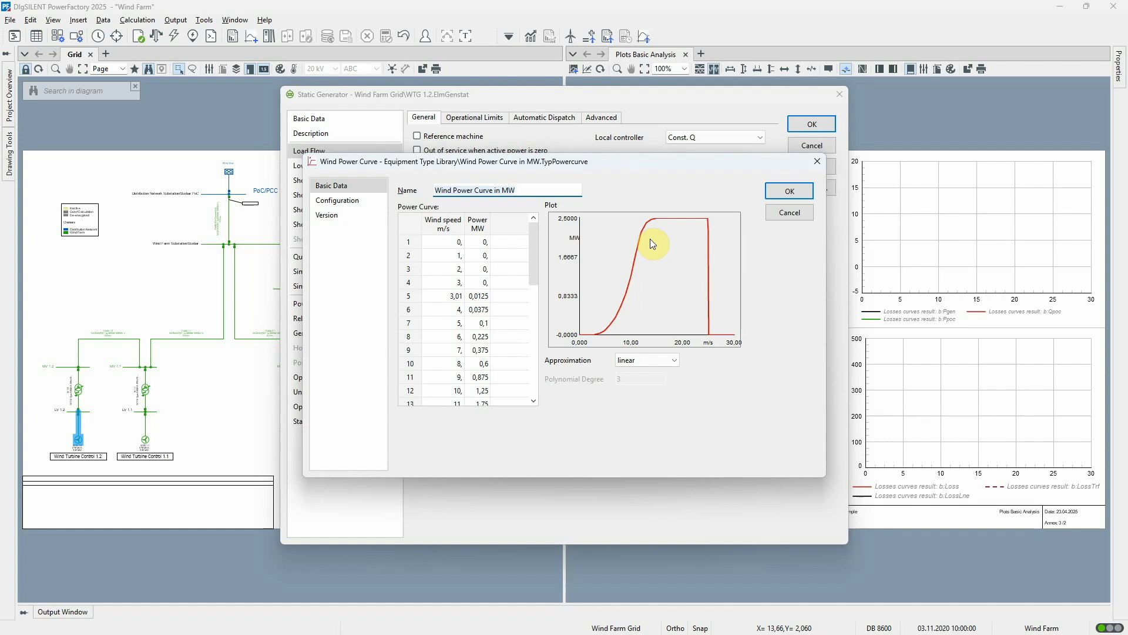
{"action": "left_click", "coordinate": [771, 213]}
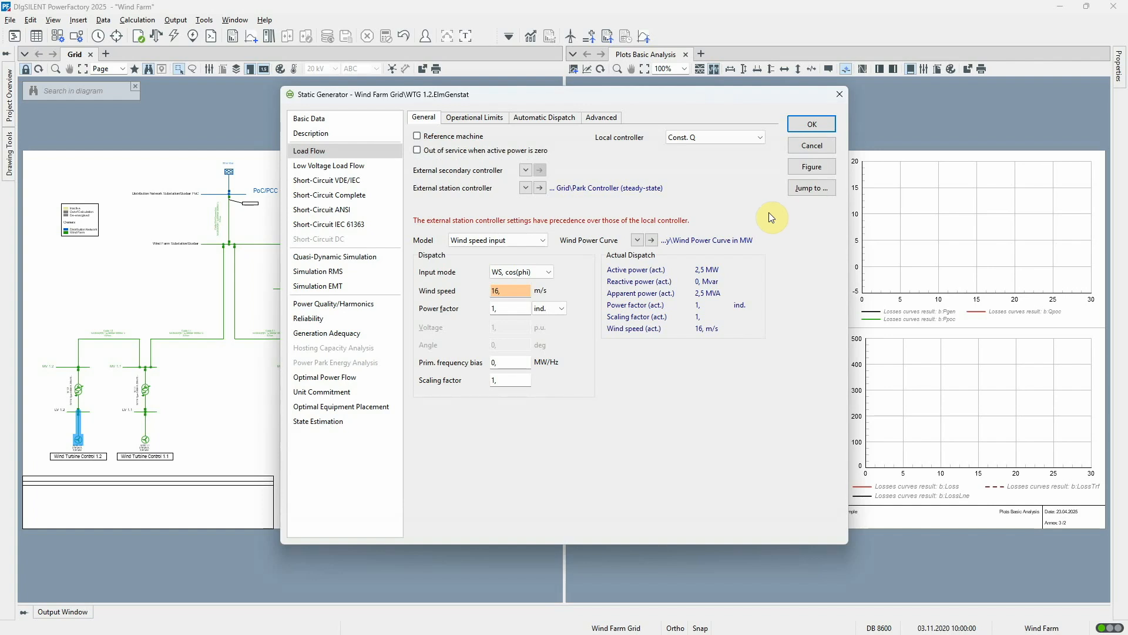
Review the machines and load flow control settings of WTG 1.2's external station controller, leaving everything unmodified.
{"action": "left_click", "coordinate": [540, 187]}
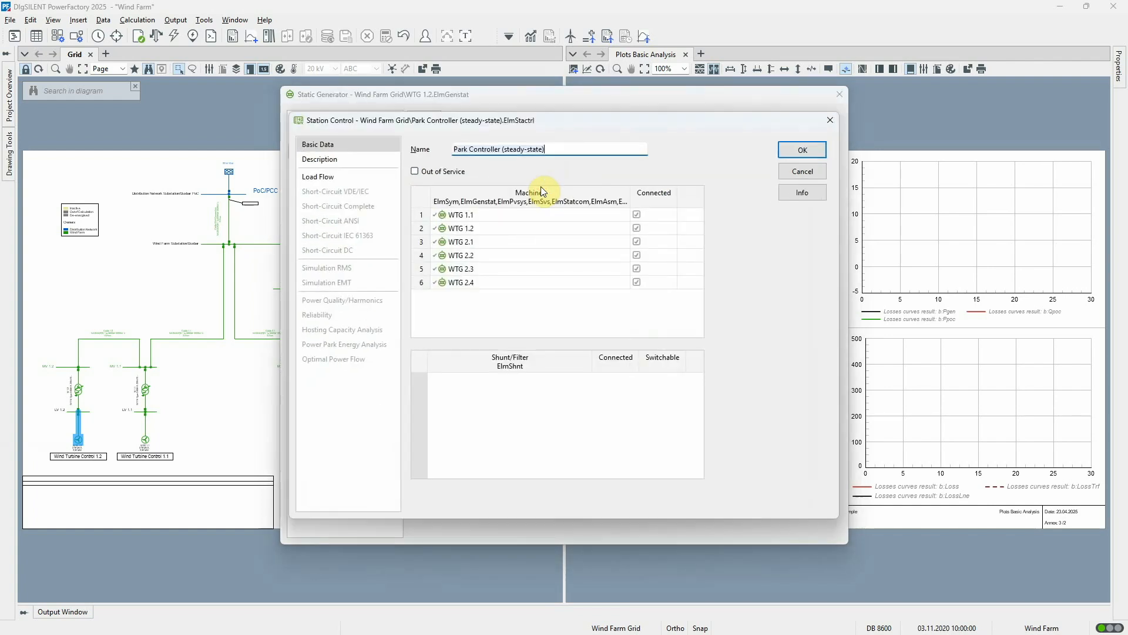
{"action": "left_click", "coordinate": [389, 181]}
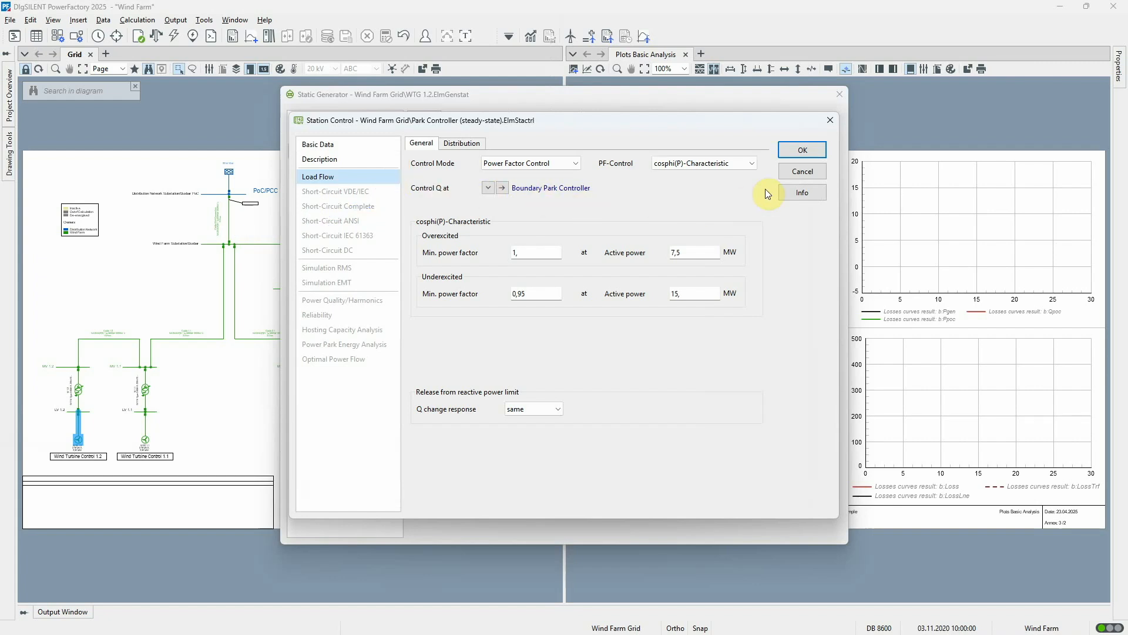
{"action": "left_click", "coordinate": [793, 172]}
{"action": "left_click", "coordinate": [798, 148]}
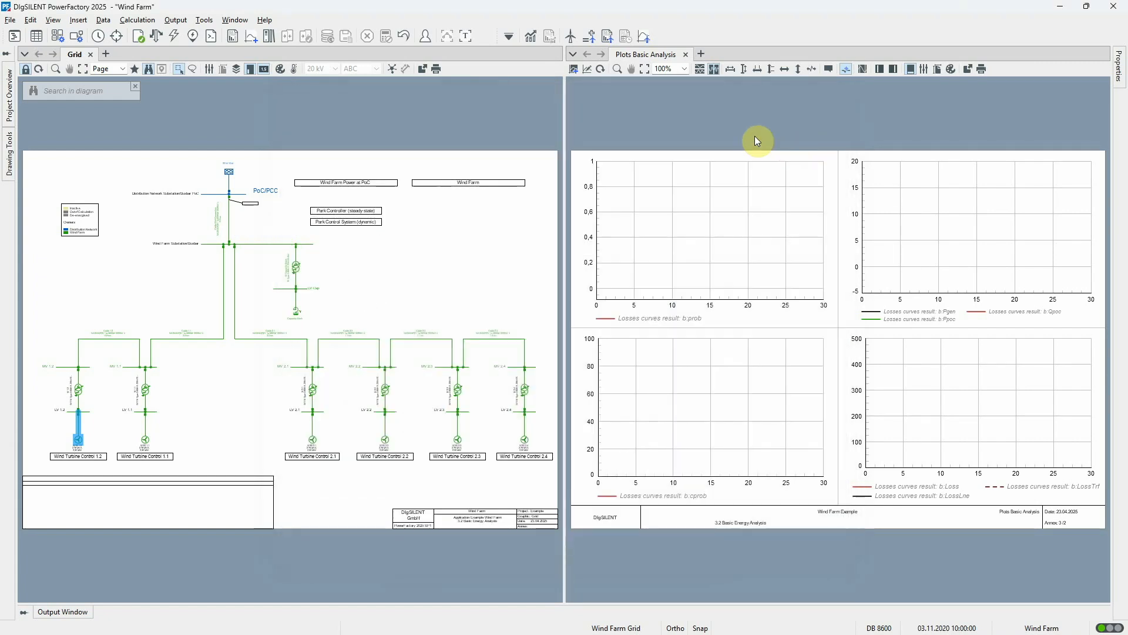
{"action": "left_click", "coordinate": [551, 87]}
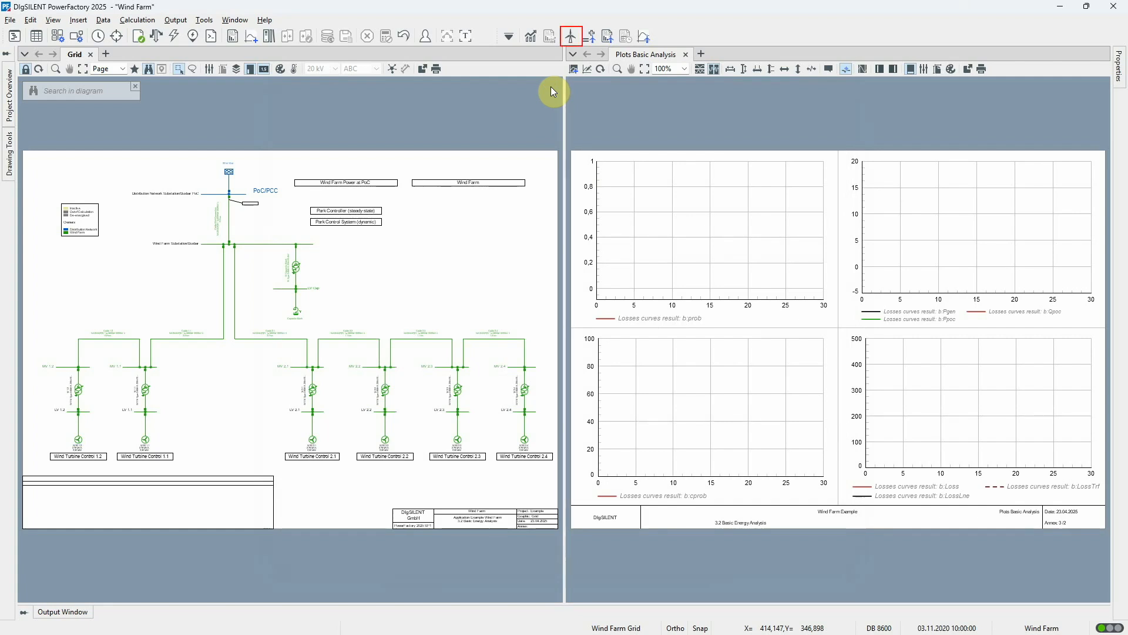
Open the Power Park Energy Analysis command and review its Wind Farm boundary, wind speed data and tariffs.
{"action": "left_click", "coordinate": [571, 36]}
{"action": "left_click_drag", "start_coordinate": [643, 211], "coordinate": [899, 221]}
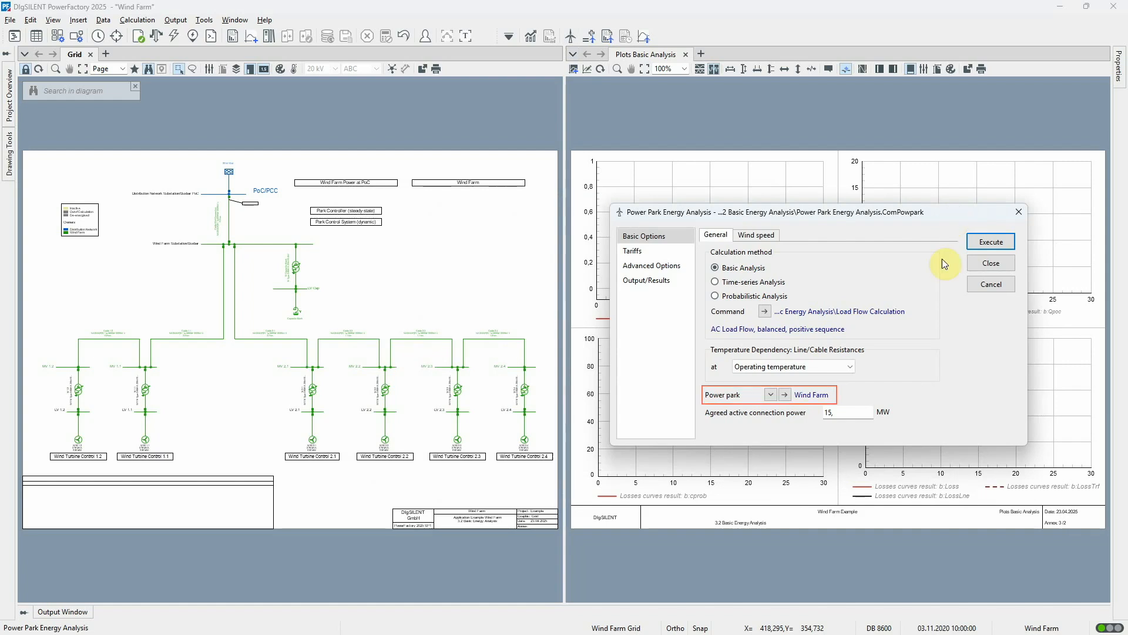
{"action": "left_click", "coordinate": [787, 399]}
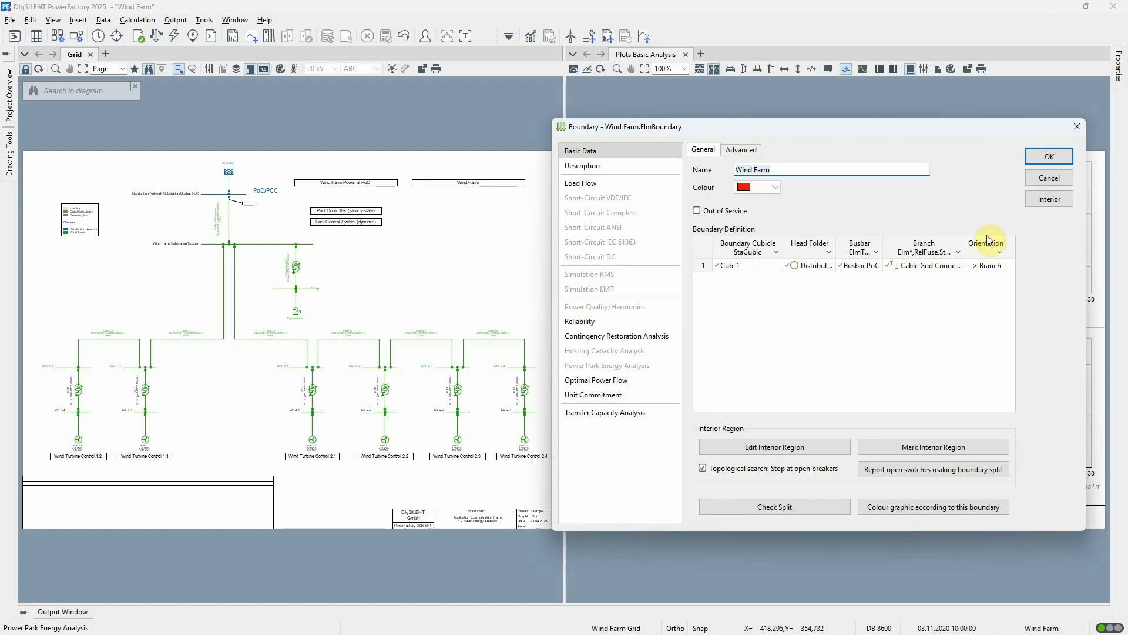
{"action": "left_click", "coordinate": [1040, 180]}
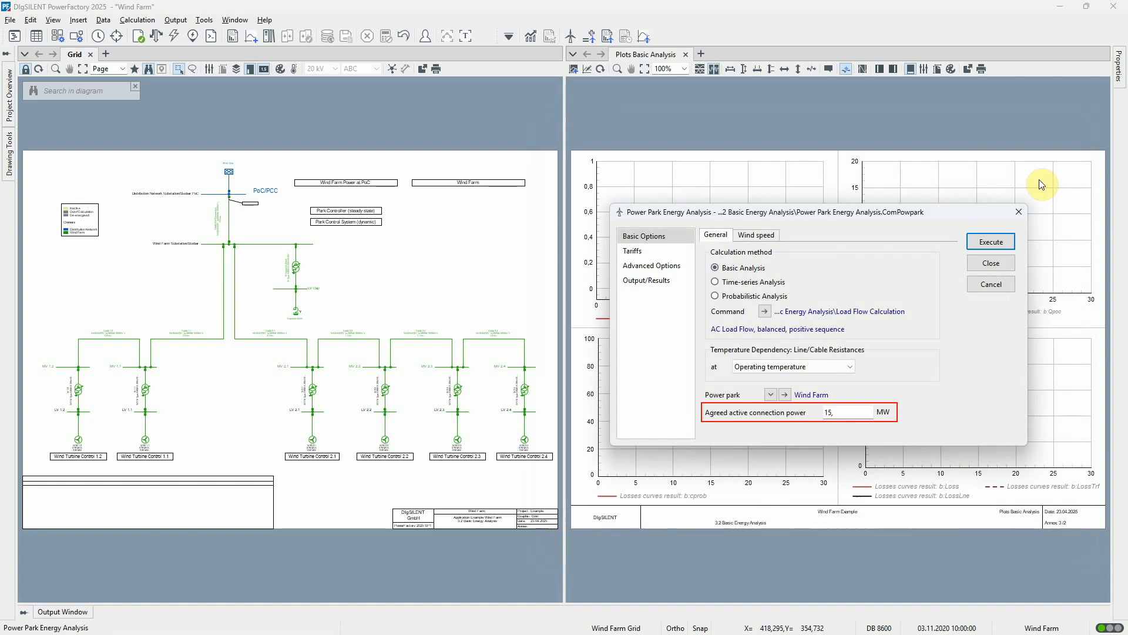
{"action": "left_click", "coordinate": [777, 235]}
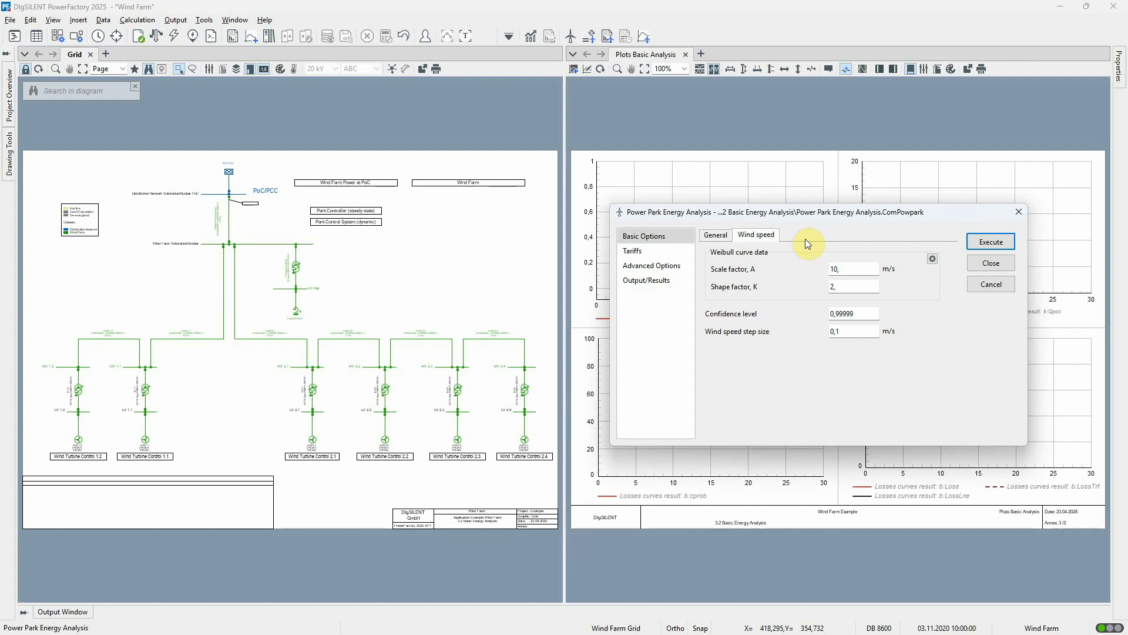
{"action": "left_click", "coordinate": [682, 250]}
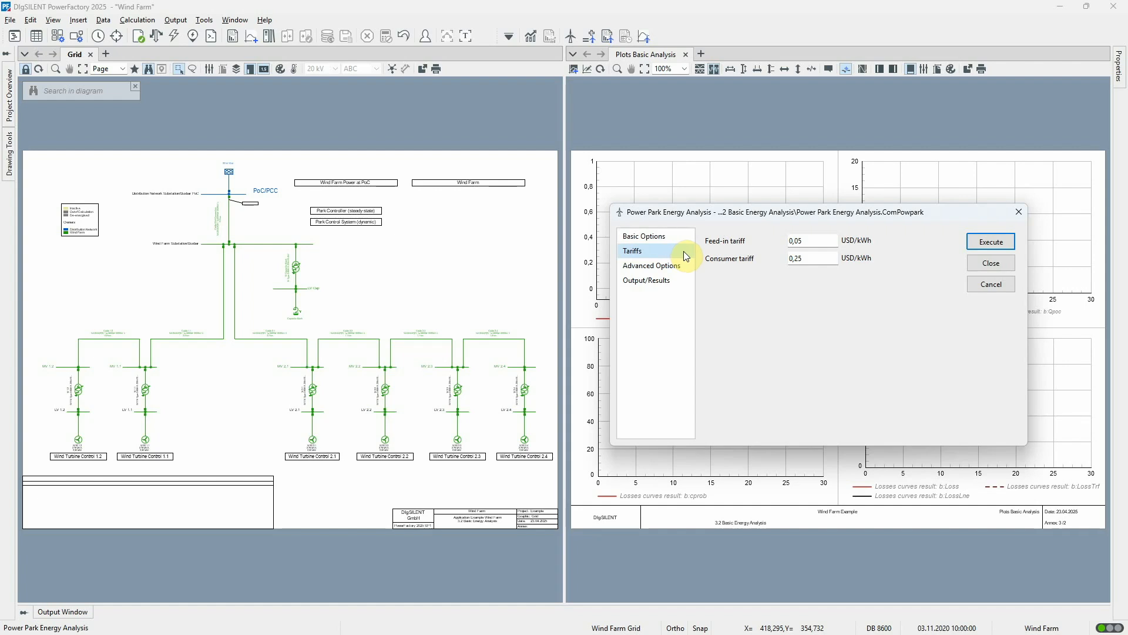
Run the basic energy analysis with the study year set to Leap year and refresh the result plots.
{"action": "left_click", "coordinate": [685, 265]}
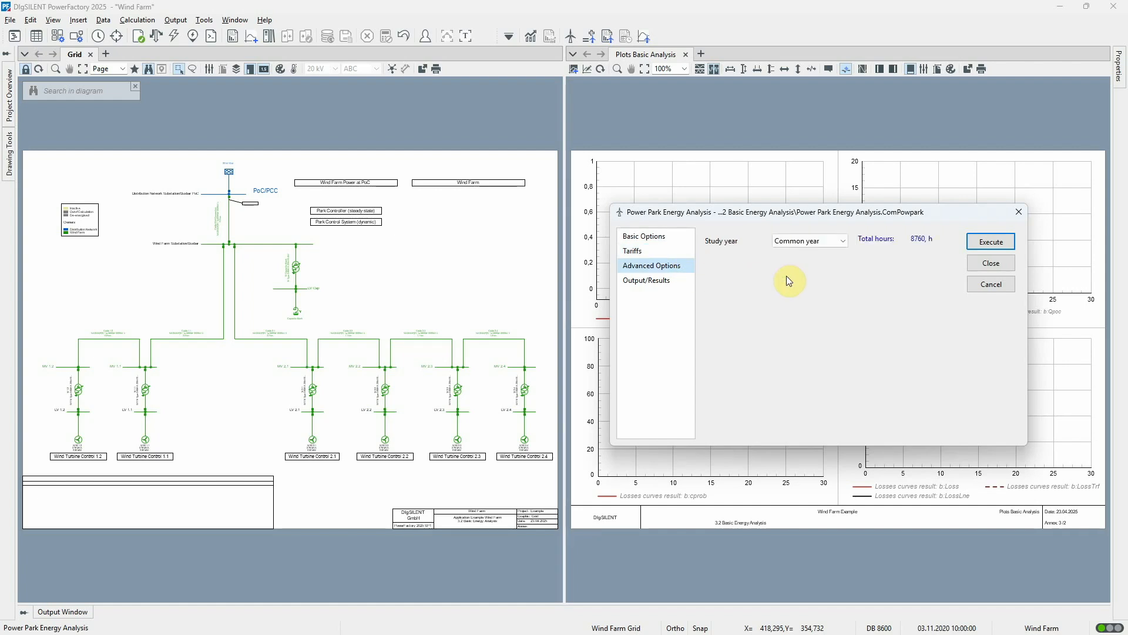
{"action": "left_click", "coordinate": [845, 241]}
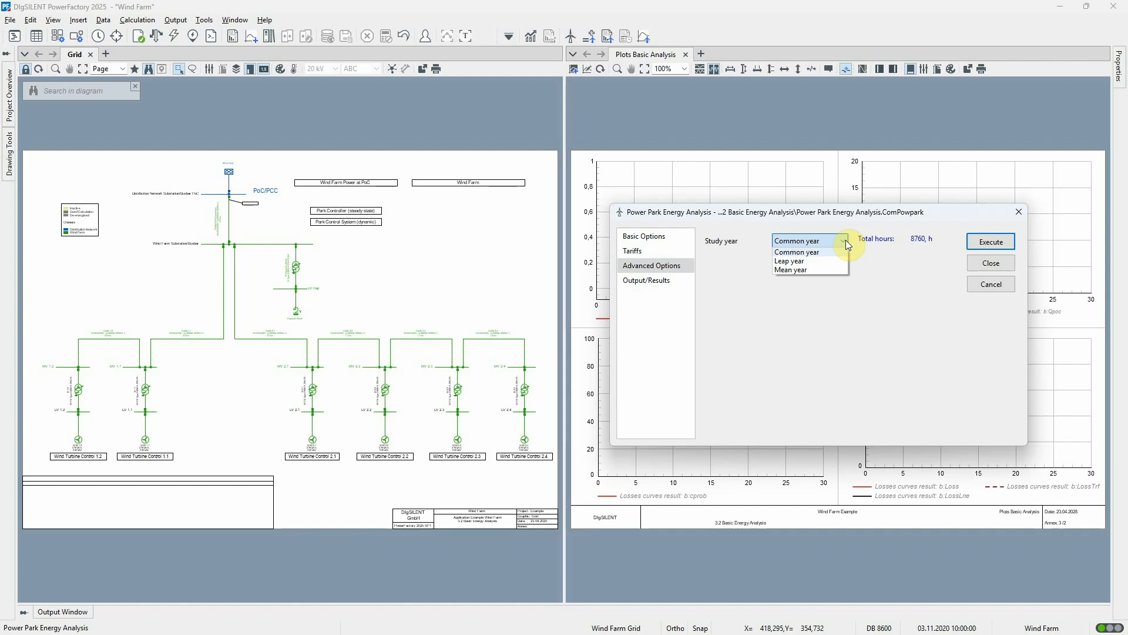
{"action": "left_click", "coordinate": [826, 259]}
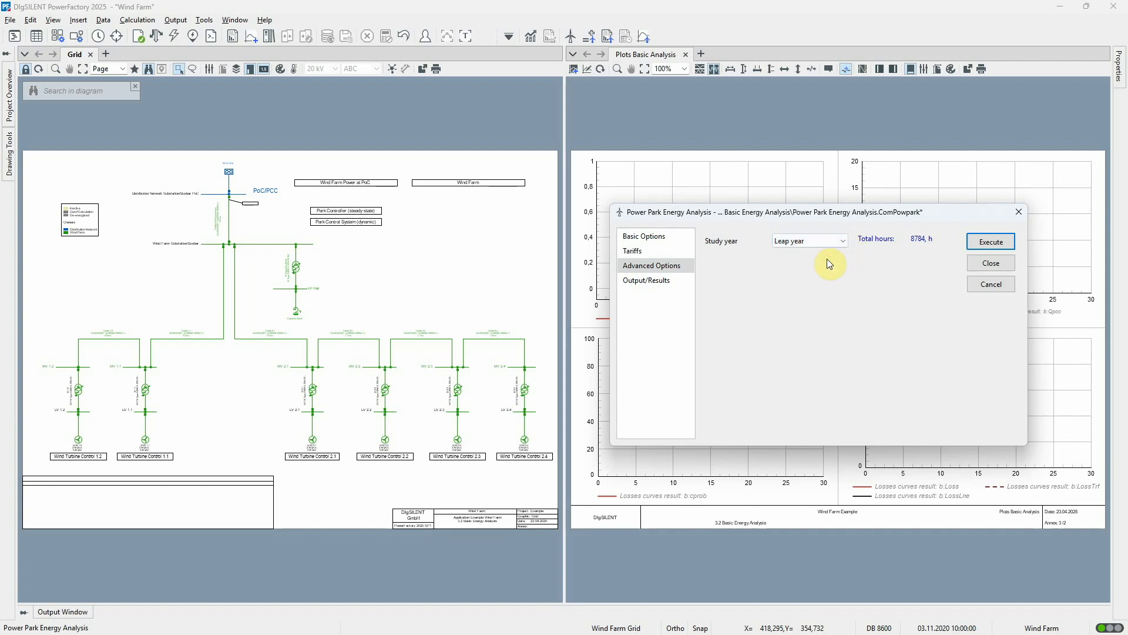
{"action": "left_click", "coordinate": [973, 241]}
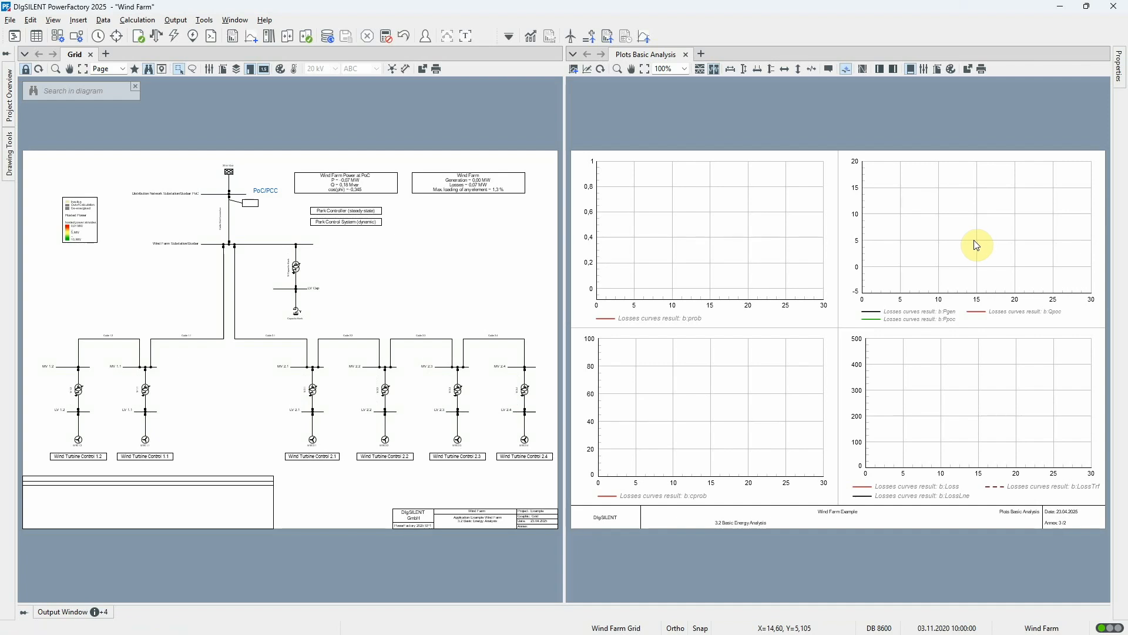
{"action": "left_click", "coordinate": [600, 69]}
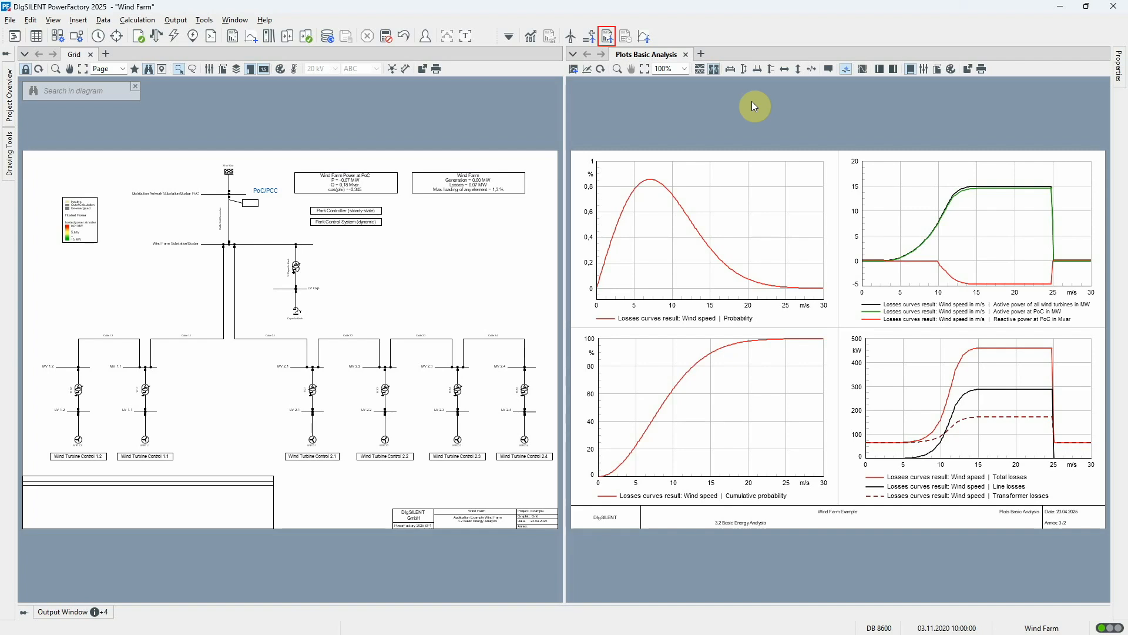
Generate the merged Wind Farm Basic Energy Analysis Report from the preselected energy analysis reports.
{"action": "left_click", "coordinate": [607, 36]}
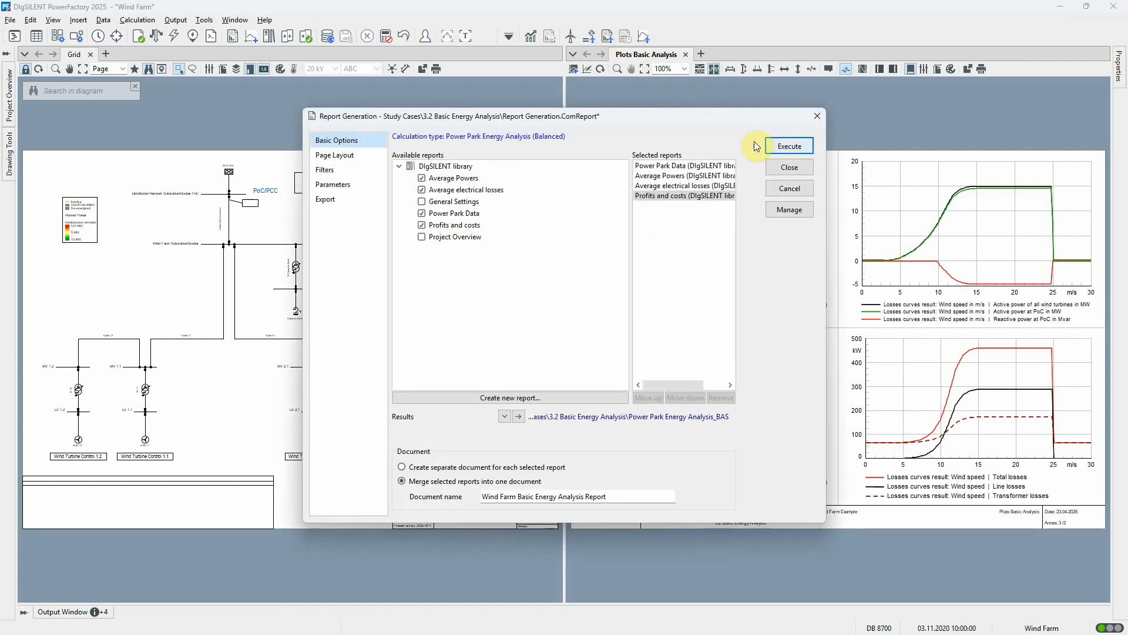
{"action": "left_click", "coordinate": [787, 145]}
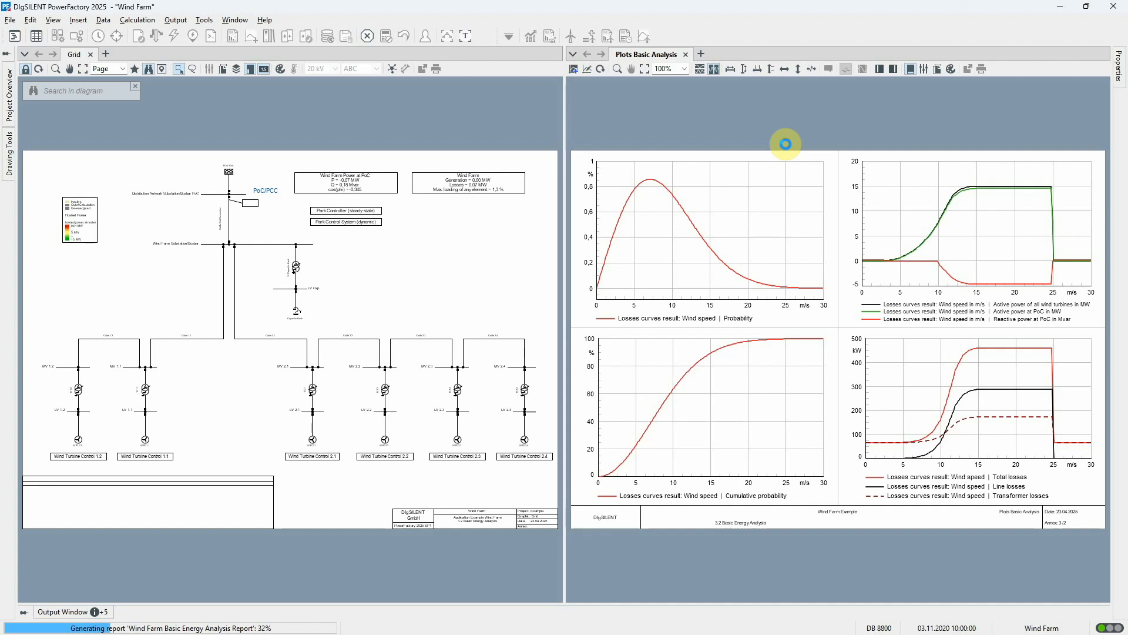
{"action": "left_click", "coordinate": [806, 167]}
Examine the report's pages from Power Park Data through average powers and electrical losses to profits and costs.
{"action": "scroll", "coordinate": [965, 54], "scroll_direction": "up", "scroll_amount": 1}
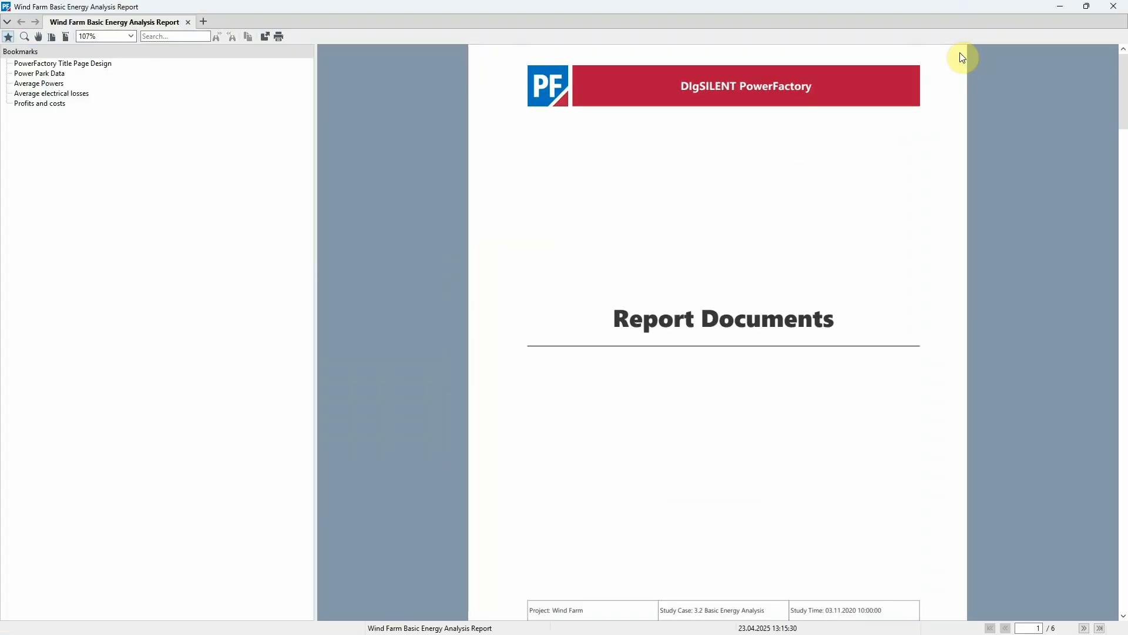
{"action": "left_click", "coordinate": [72, 76]}
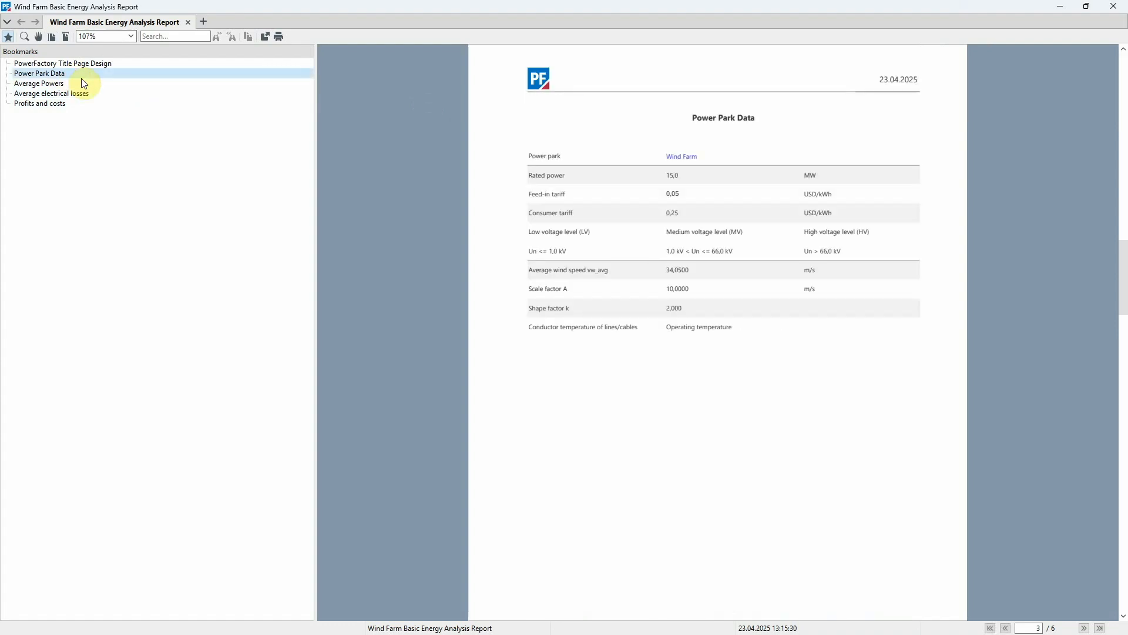
{"action": "left_click", "coordinate": [1122, 247]}
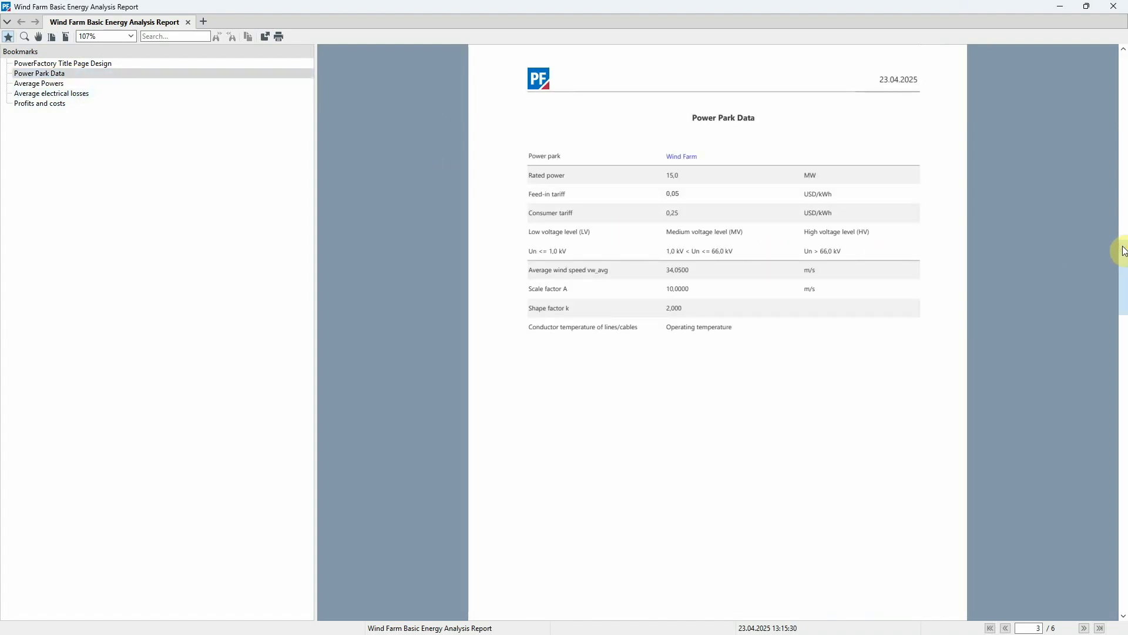
{"action": "left_click_drag", "start_coordinate": [1122, 251], "coordinate": [1124, 372]}
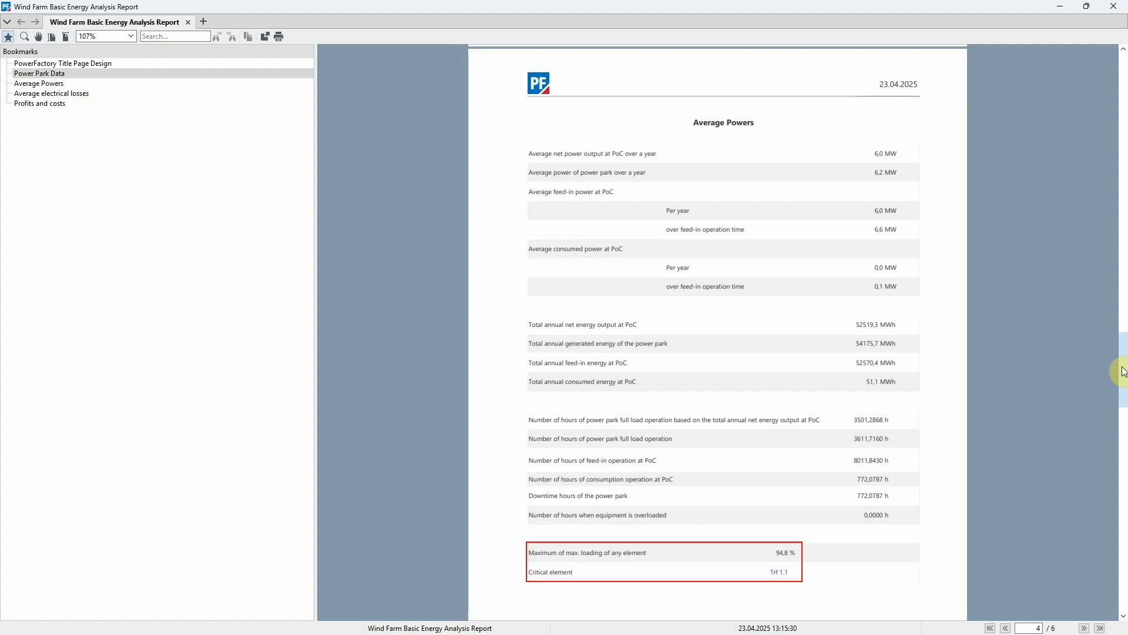
{"action": "scroll", "coordinate": [1123, 372], "scroll_direction": "down", "scroll_amount": 10}
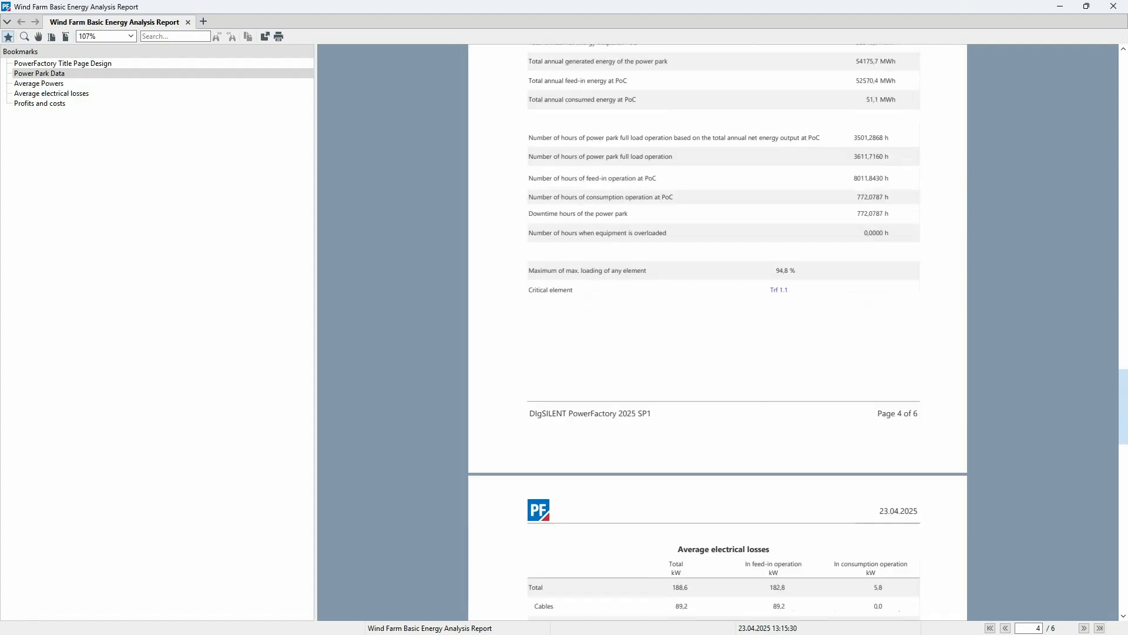
{"action": "scroll", "coordinate": [717, 330], "scroll_direction": "down", "scroll_amount": 3}
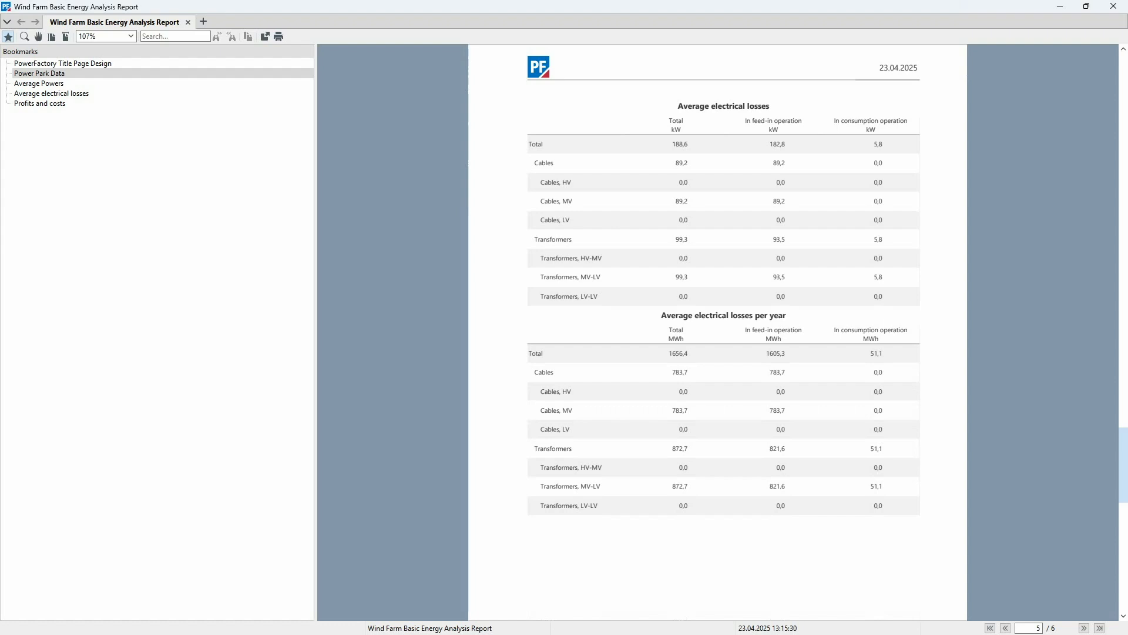
{"action": "left_click_drag", "start_coordinate": [1125, 447], "coordinate": [1125, 540]}
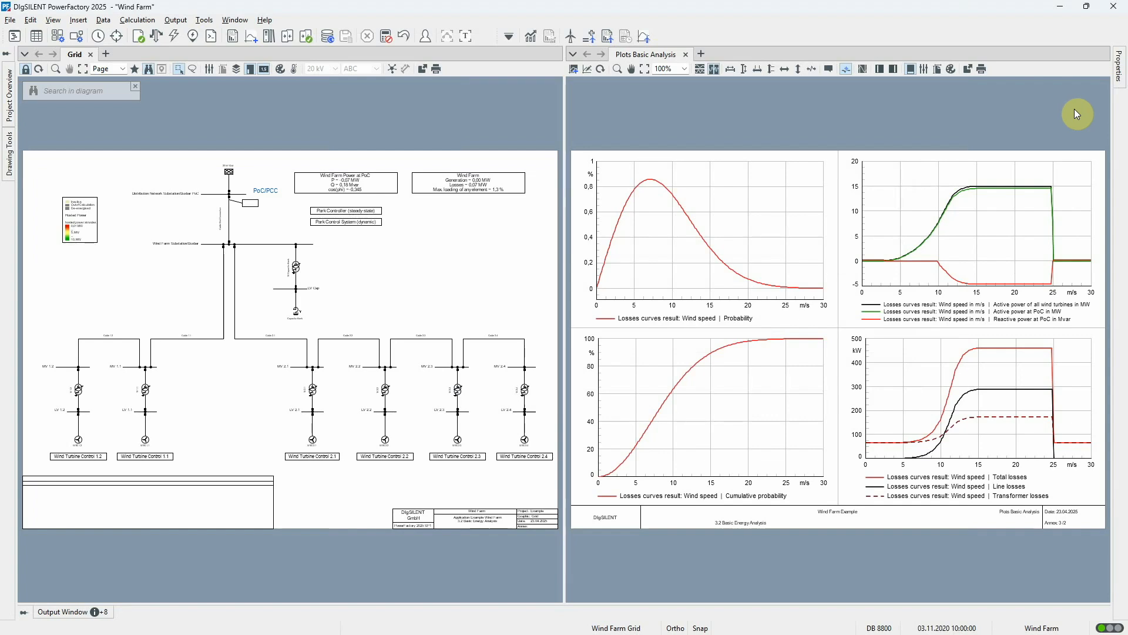
Activate the study case 3.3 Probabilistic Energy Analysis.
{"action": "left_click", "coordinate": [16, 112]}
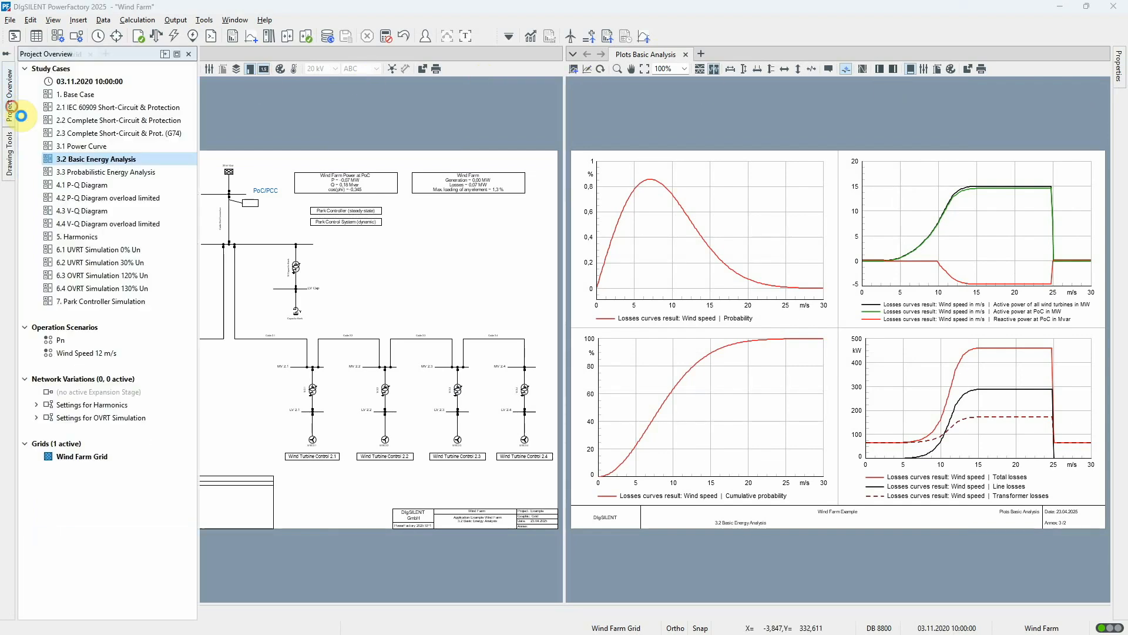
{"action": "right_click", "coordinate": [106, 174]}
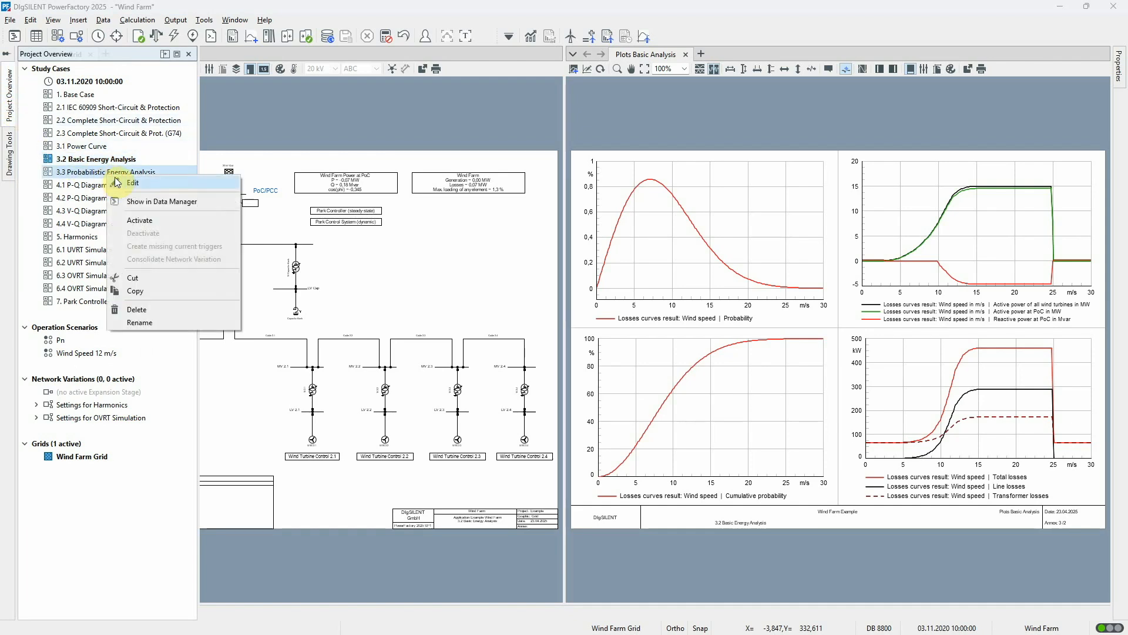
{"action": "left_click", "coordinate": [163, 219]}
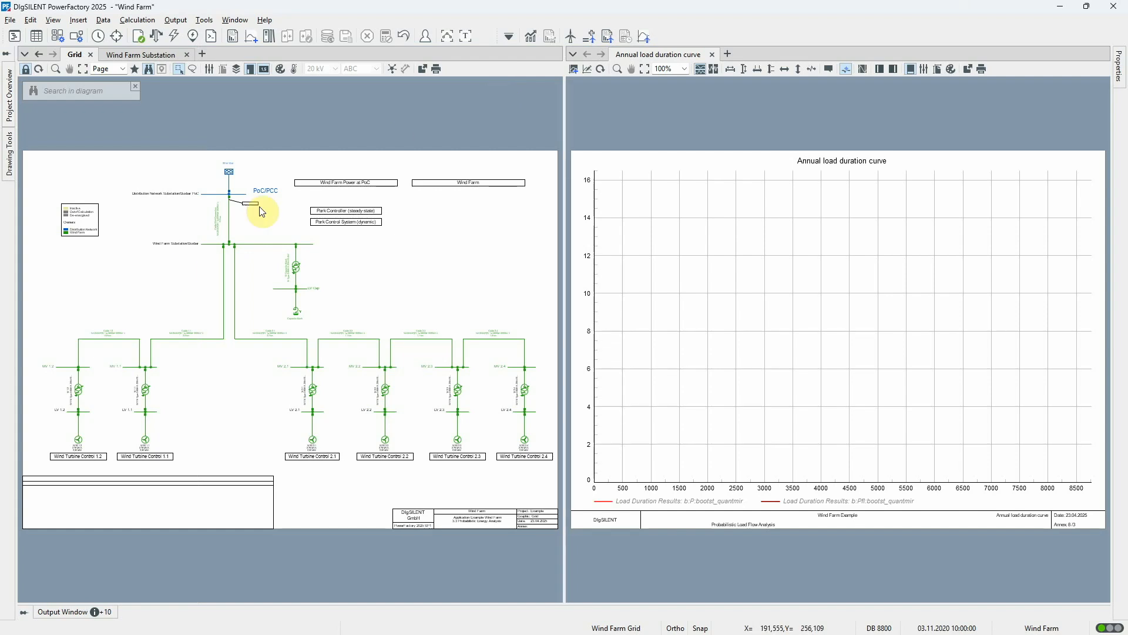
Examine the Weibull distribution assigned to the load-flow wind speed of static generator WTG 1.2.
{"action": "right_click", "coordinate": [80, 440]}
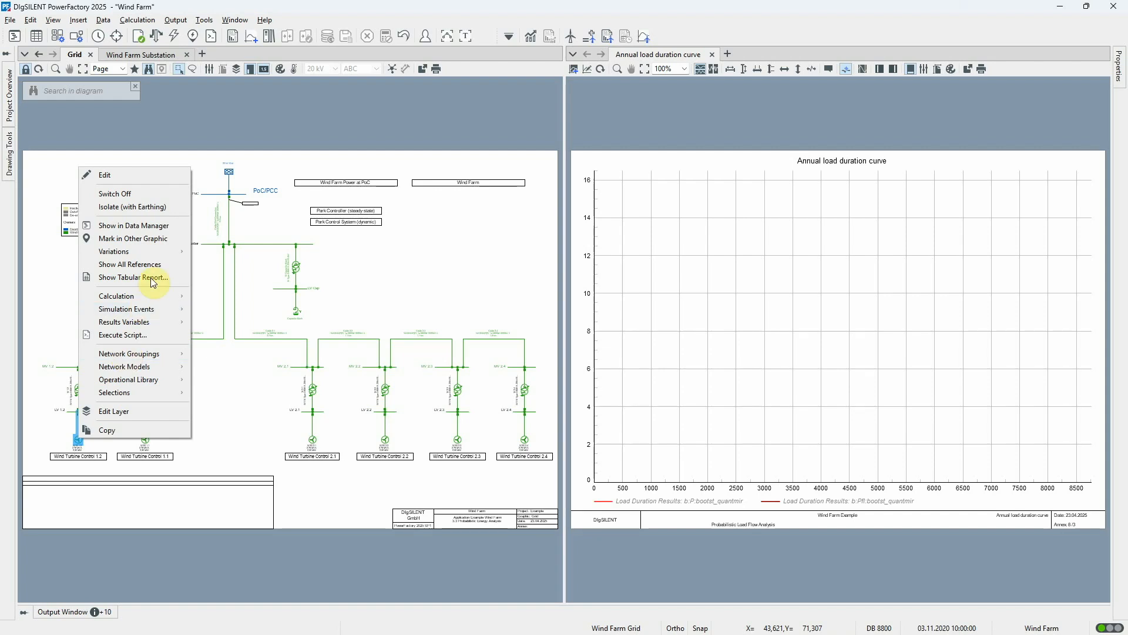
{"action": "left_click", "coordinate": [160, 176]}
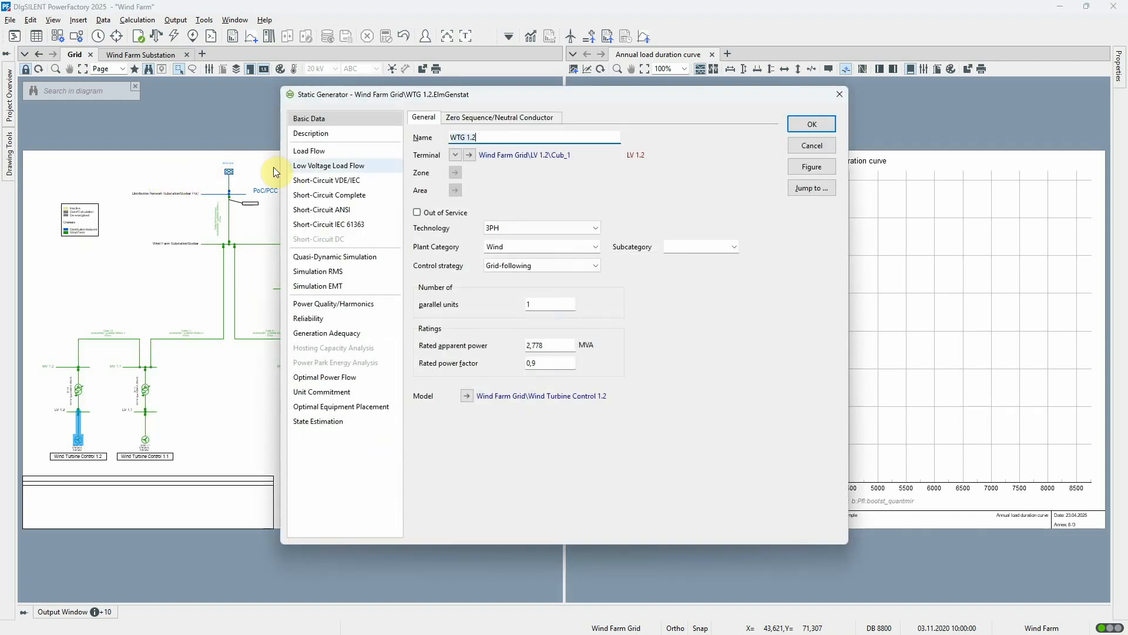
{"action": "left_click", "coordinate": [330, 151]}
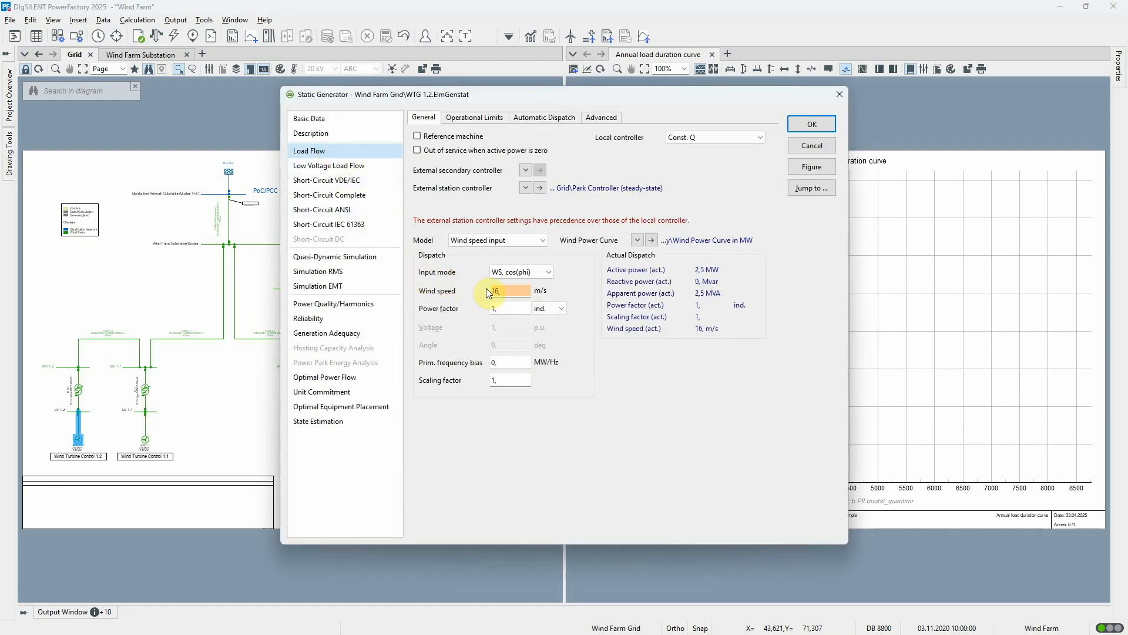
{"action": "right_click", "coordinate": [519, 292]}
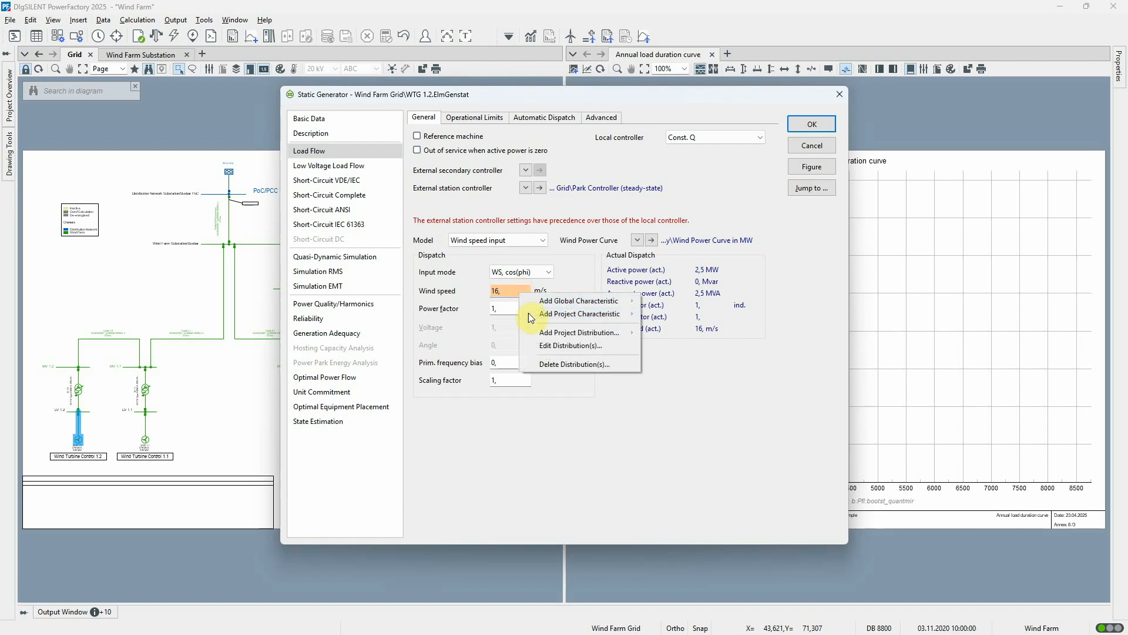
{"action": "left_click", "coordinate": [542, 347]}
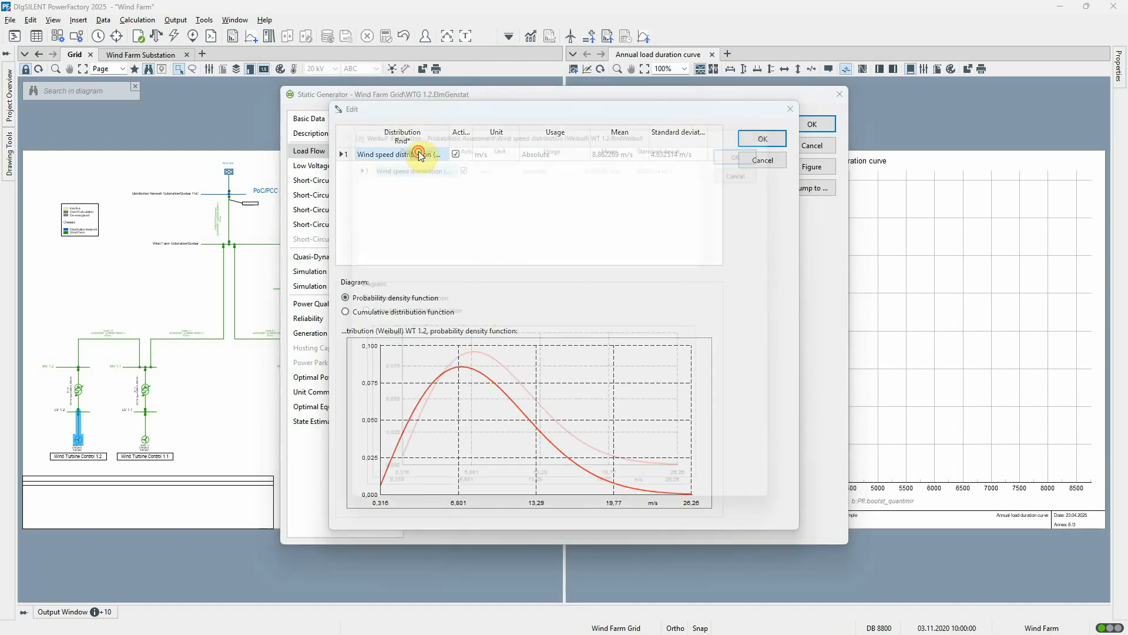
{"action": "double_click", "coordinate": [422, 156]}
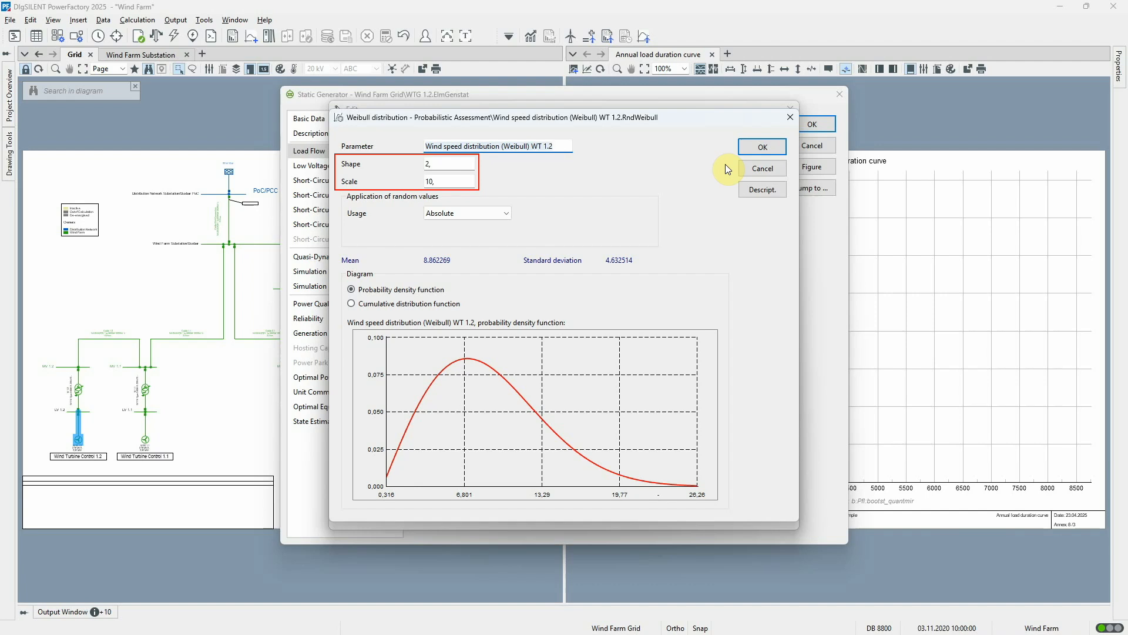
{"action": "left_click", "coordinate": [749, 169]}
{"action": "left_click", "coordinate": [753, 166]}
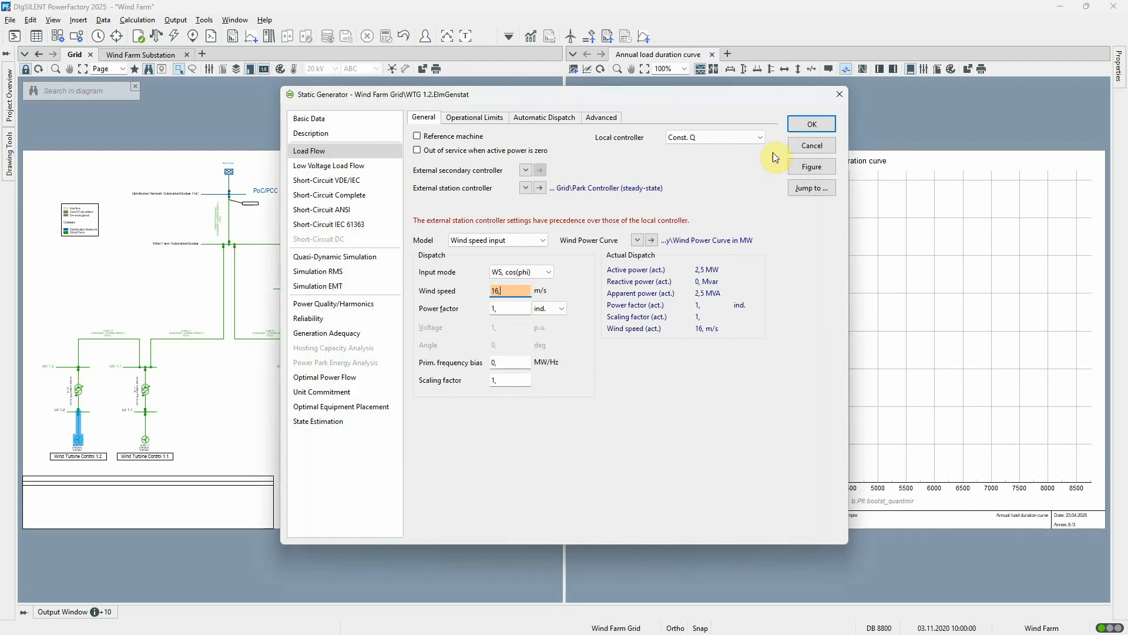
{"action": "left_click", "coordinate": [793, 145]}
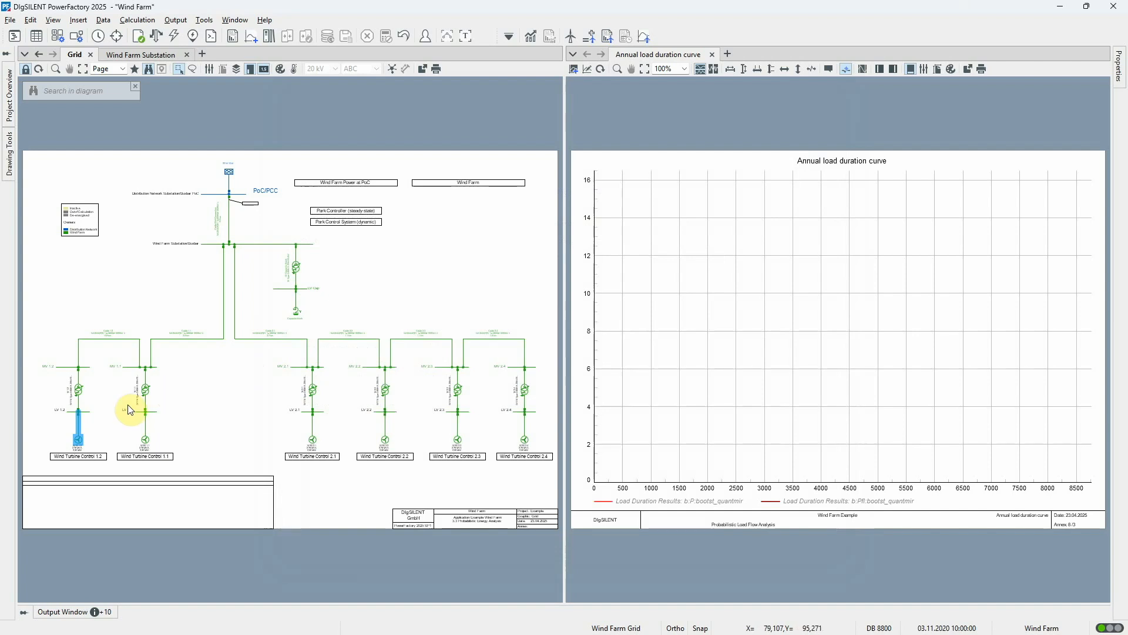
From generator WTG 1.2, open the equally correlated elliptic copula "Correlation wind speed" that links the turbines' wind speeds.
{"action": "right_click", "coordinate": [81, 435]}
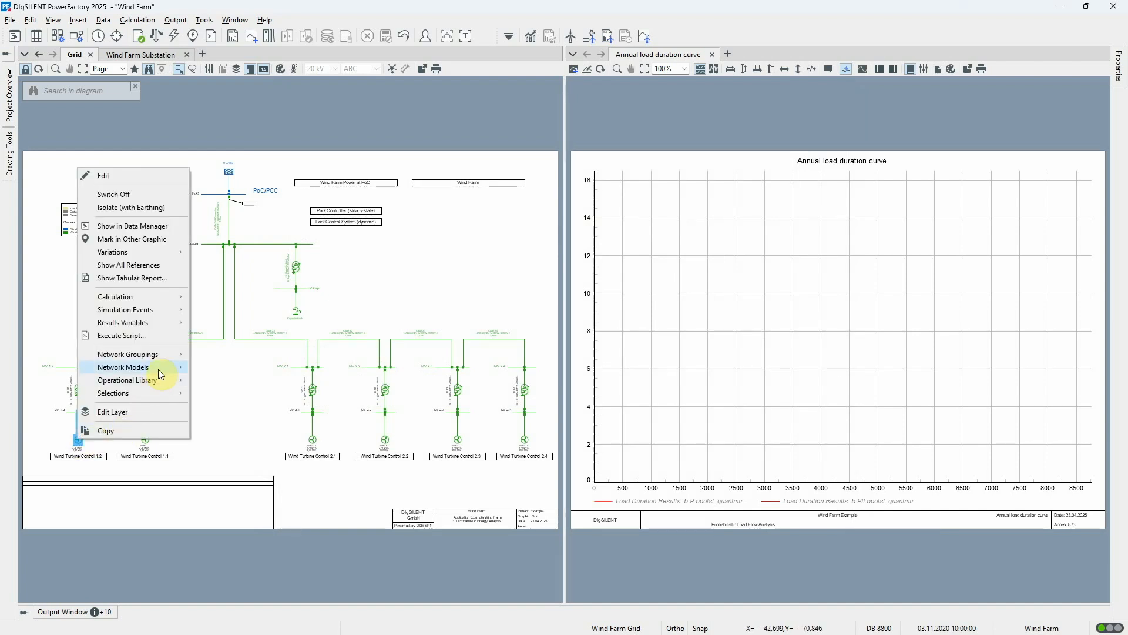
{"action": "mouse_move", "coordinate": [170, 355]}
{"action": "mouse_move", "coordinate": [212, 436]}
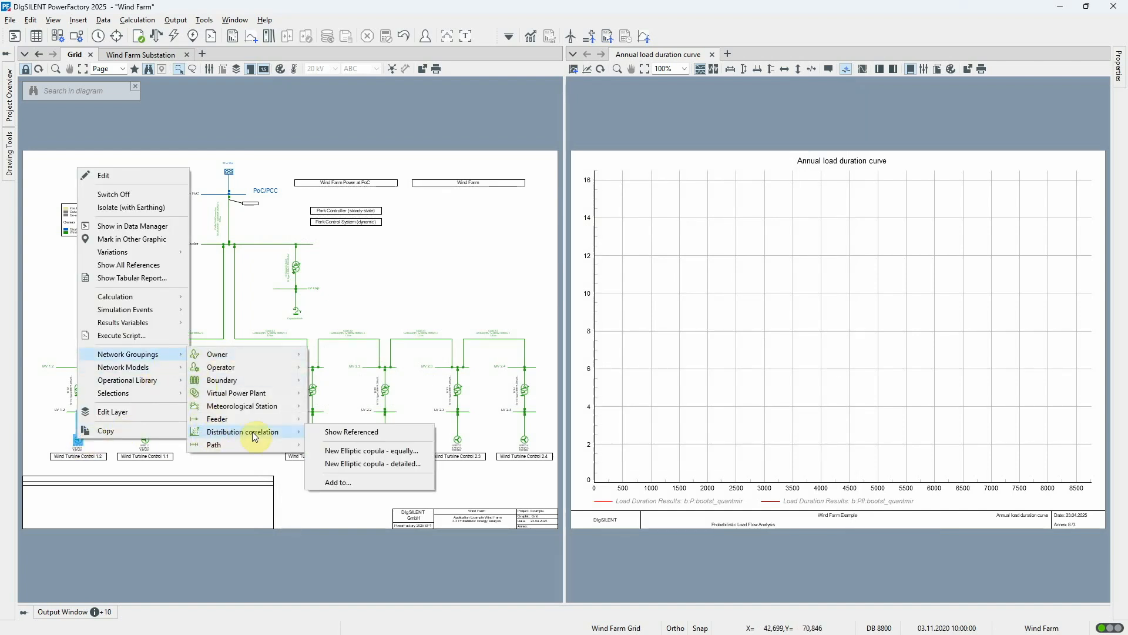
{"action": "left_click", "coordinate": [371, 450]}
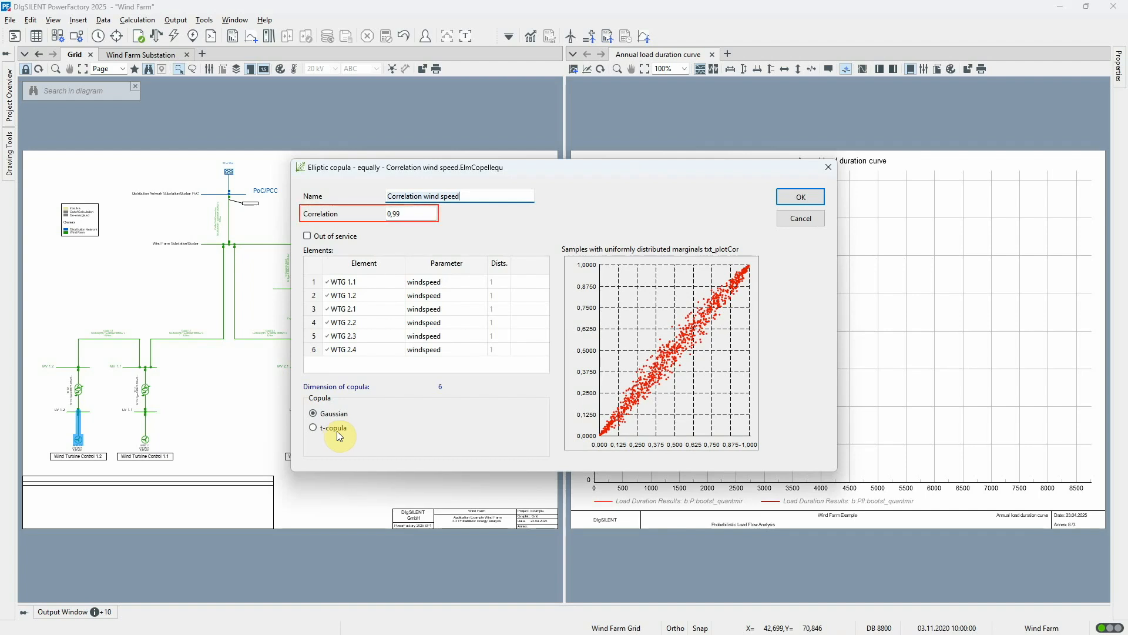
Try correlation values of 0.8, 0.95, 0.97 and 1 to compare their effect on the copula's sample plot.
{"action": "double_click", "coordinate": [406, 214]}
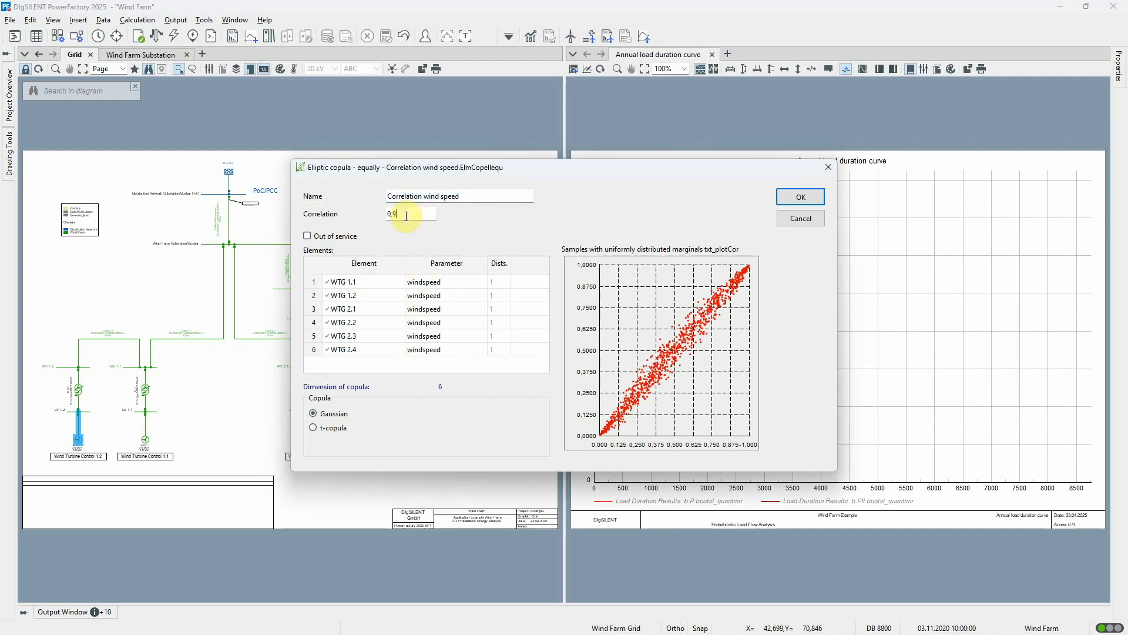
{"action": "type", "text": "0,1"}
{"action": "key", "text": "BackSpace"}
{"action": "type", "text": "8"}
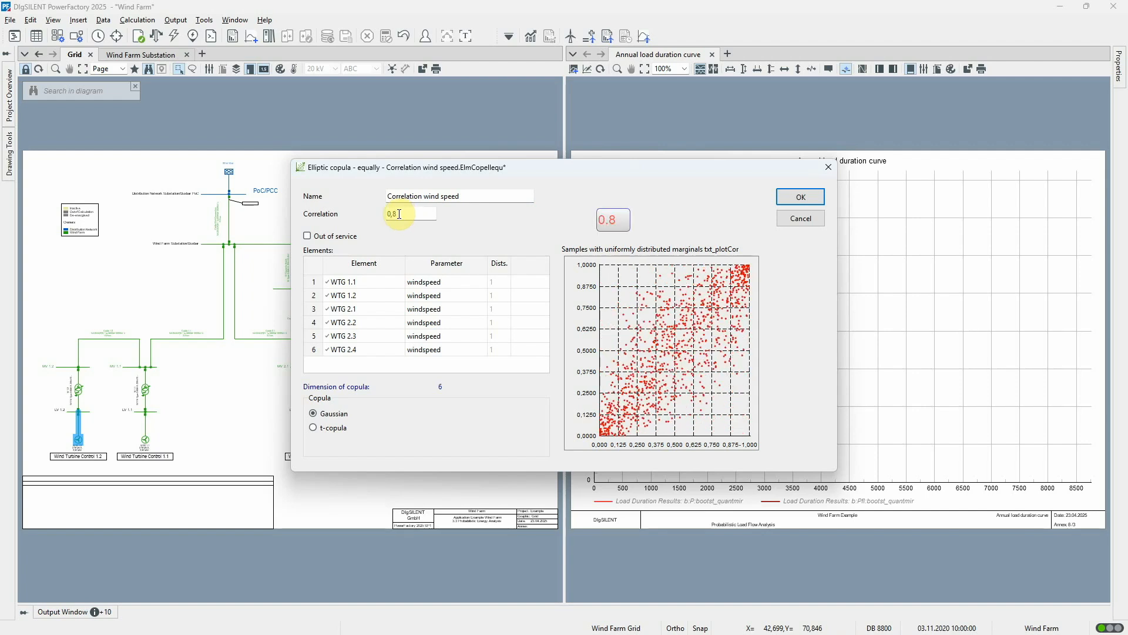
{"action": "key", "text": "BackSpace"}
{"action": "type", "text": "95"}
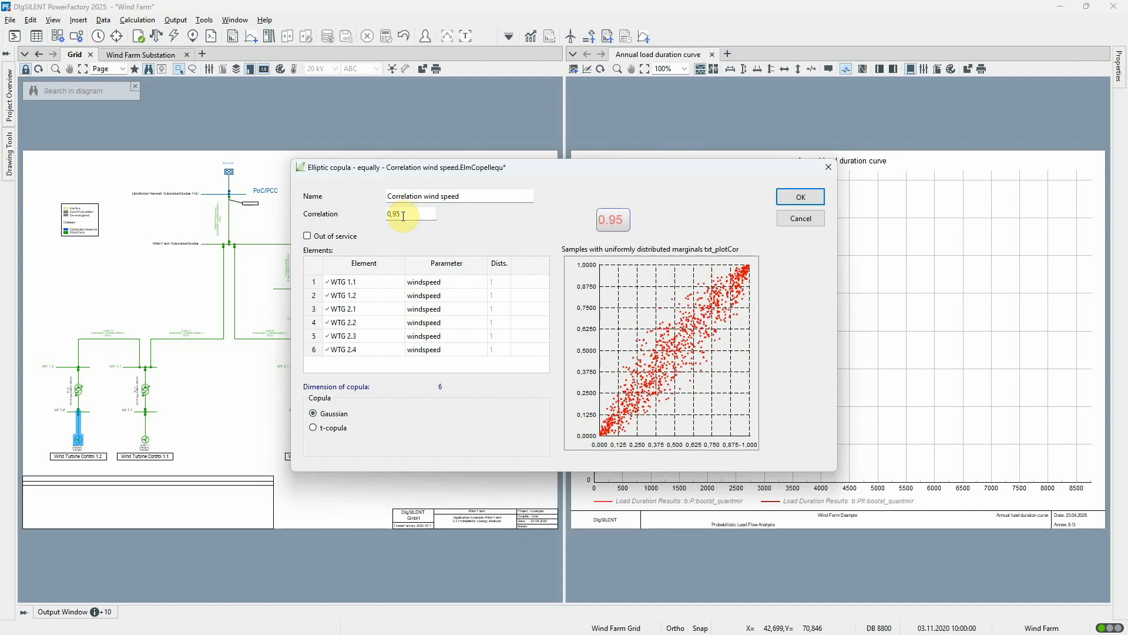
{"action": "key", "text": "BackSpace"}
{"action": "type", "text": "7"}
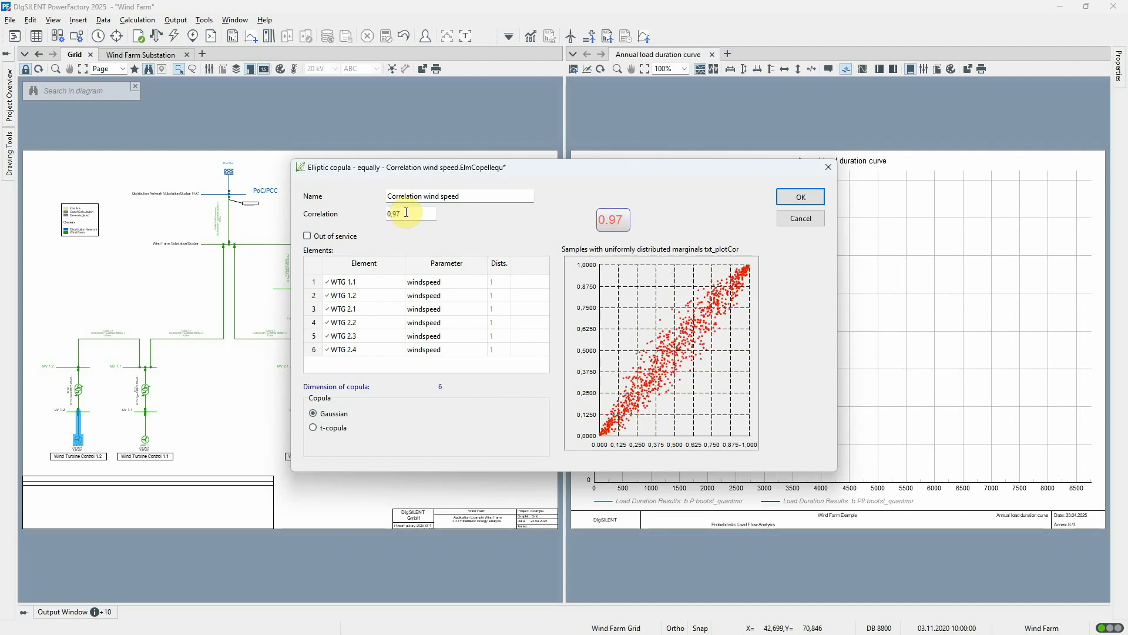
{"action": "key", "text": "BackSpace"}
{"action": "type", "text": "9"}
{"action": "key", "text": "BackSpace"}
{"action": "key", "text": "BackSpace"}
{"action": "type", "text": "1,"}
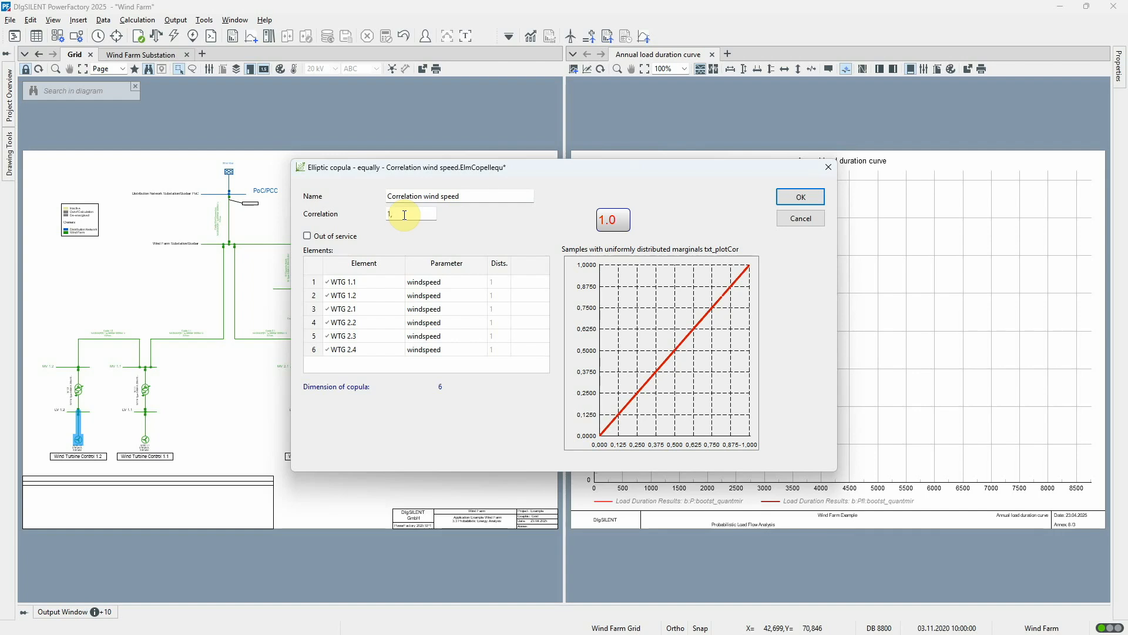
Set the wind speed correlation to 0.99 and accept the elliptic copula settings.
{"action": "key", "text": "BackSpace"}
{"action": "key", "text": "BackSpace"}
{"action": "type", "text": "0,99"}
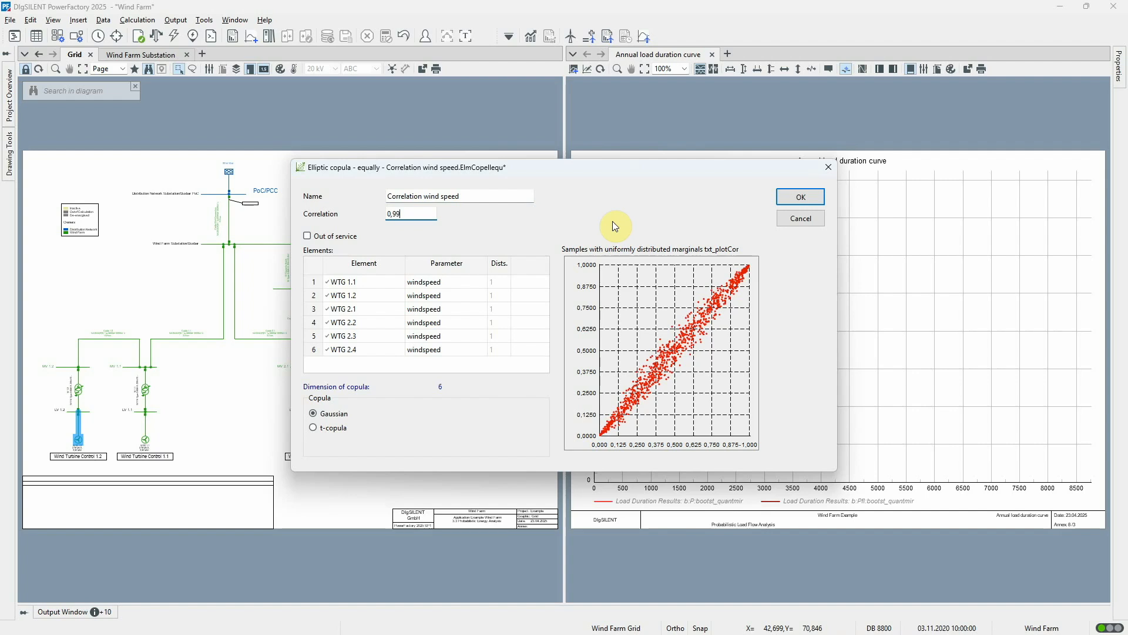
{"action": "left_click", "coordinate": [785, 198]}
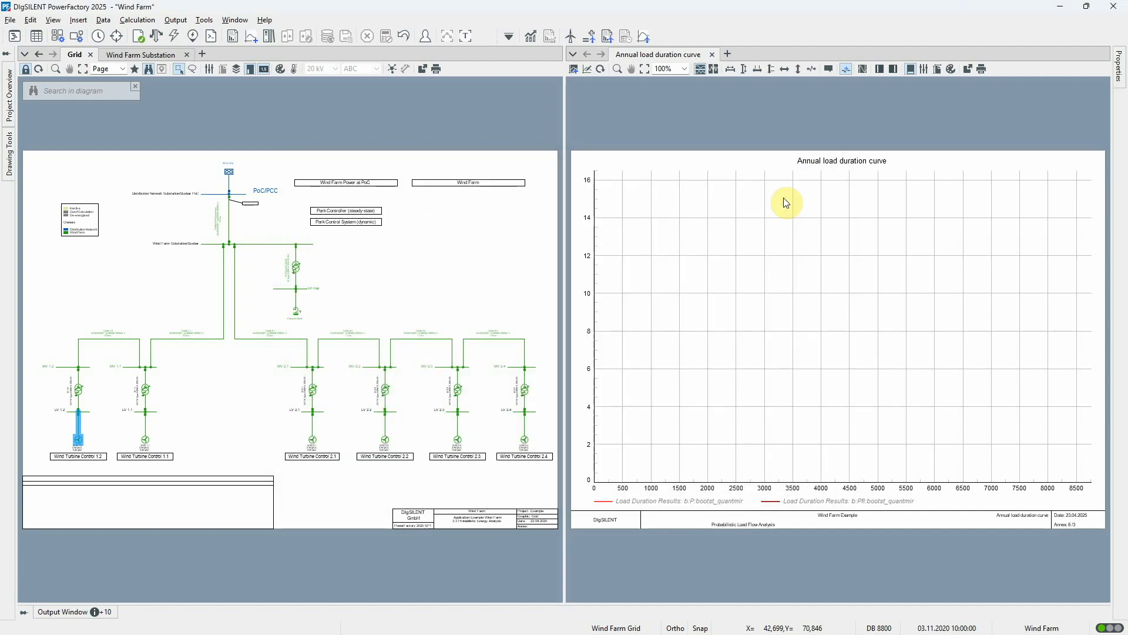
Examine the normal distribution assigned to the load-flow voltage setpoint of the 20 kV external grid.
{"action": "right_click", "coordinate": [229, 173]}
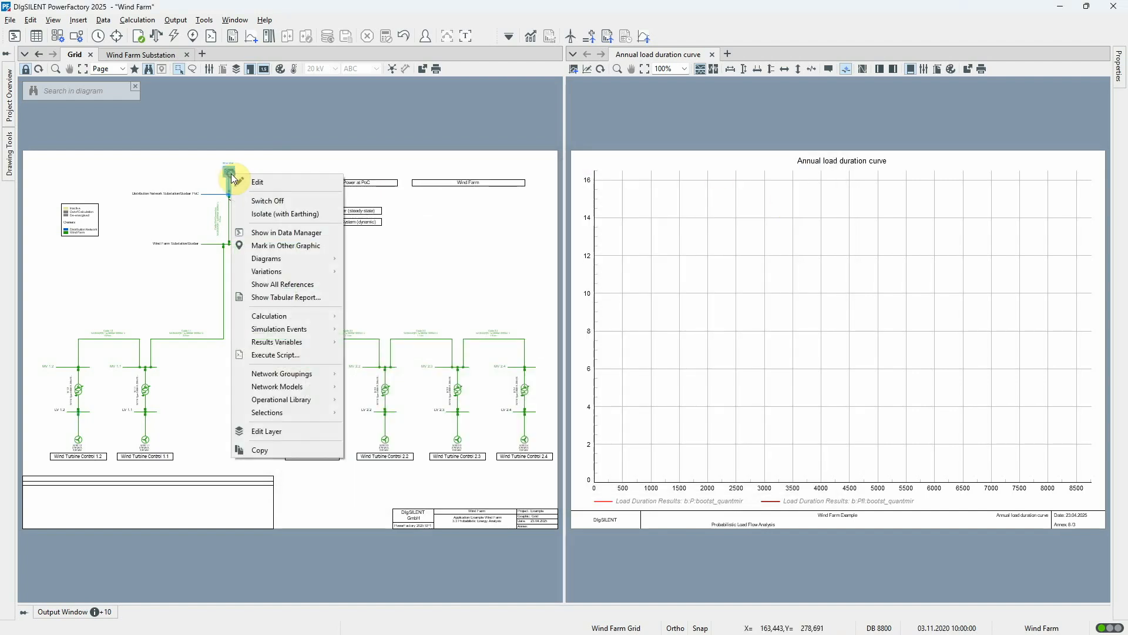
{"action": "left_click", "coordinate": [252, 183]}
{"action": "left_click", "coordinate": [346, 164]}
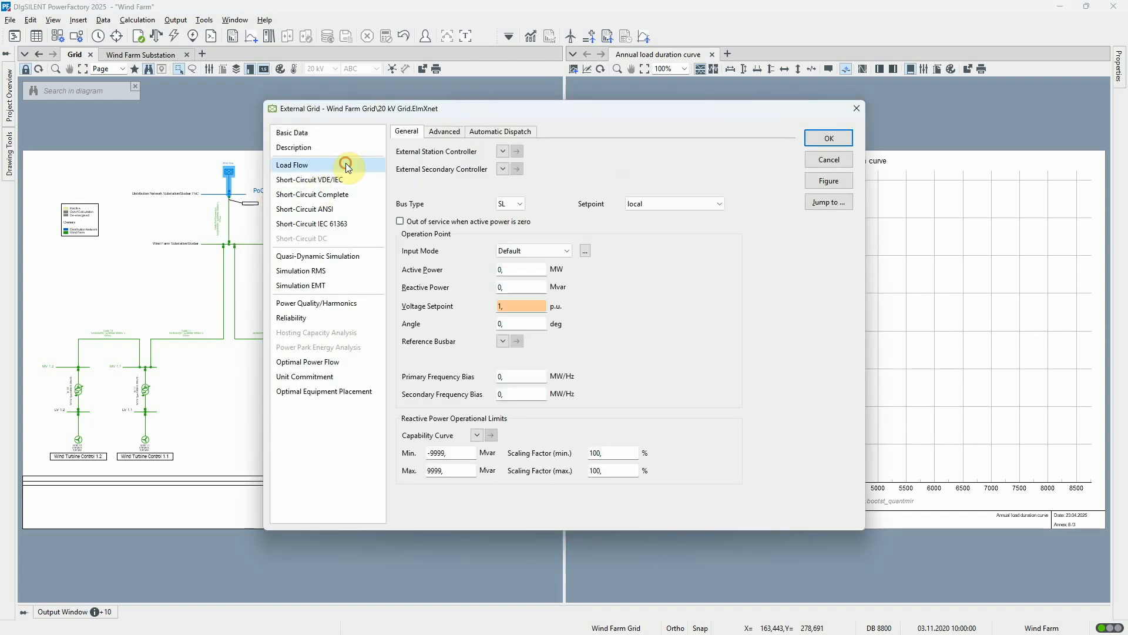
{"action": "right_click", "coordinate": [502, 305]}
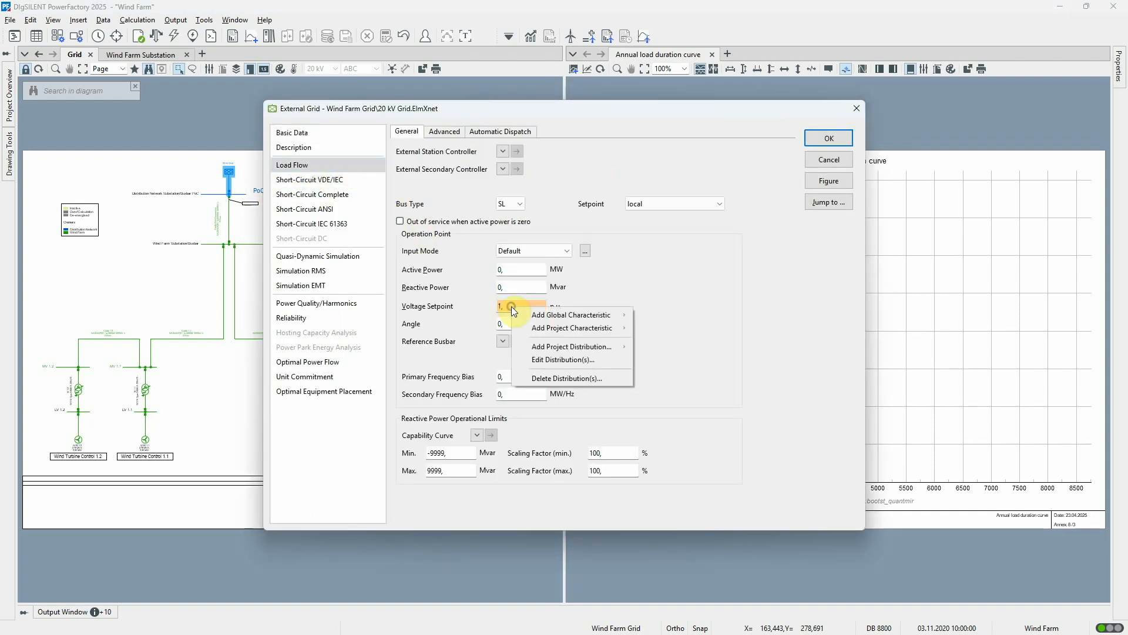
{"action": "left_click", "coordinate": [569, 356]}
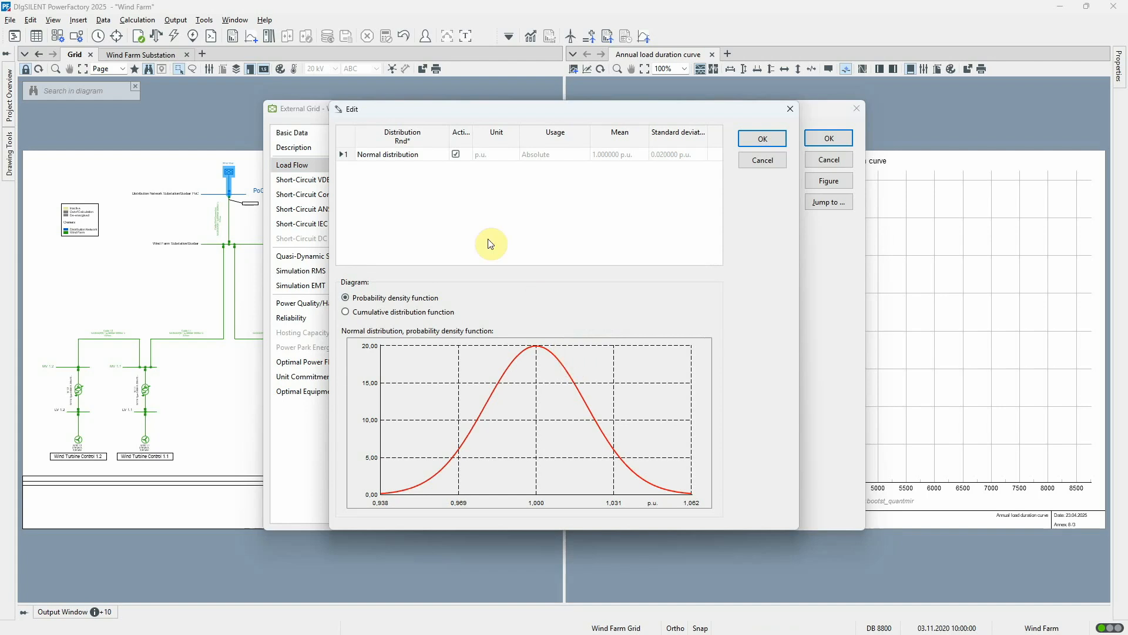
{"action": "double_click", "coordinate": [400, 157]}
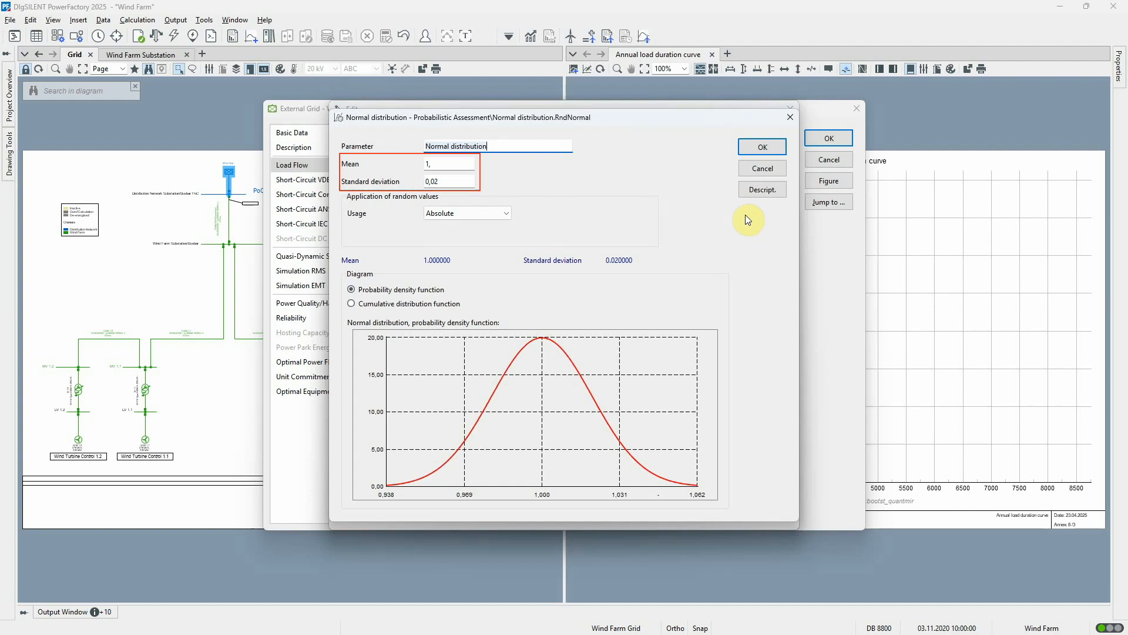
{"action": "left_click", "coordinate": [753, 164]}
{"action": "left_click", "coordinate": [753, 164]}
{"action": "left_click", "coordinate": [814, 161]}
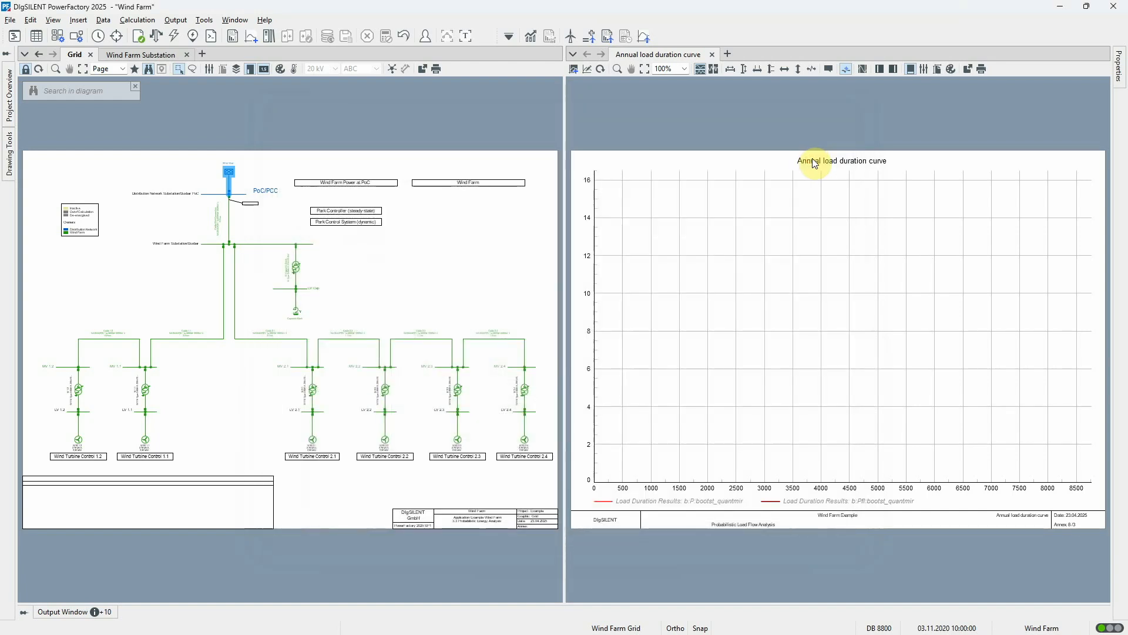
Examine the method, sample count and random number seeding of the Probabilistic Analysis command used by the Power Park Energy Analysis.
{"action": "left_click", "coordinate": [570, 37]}
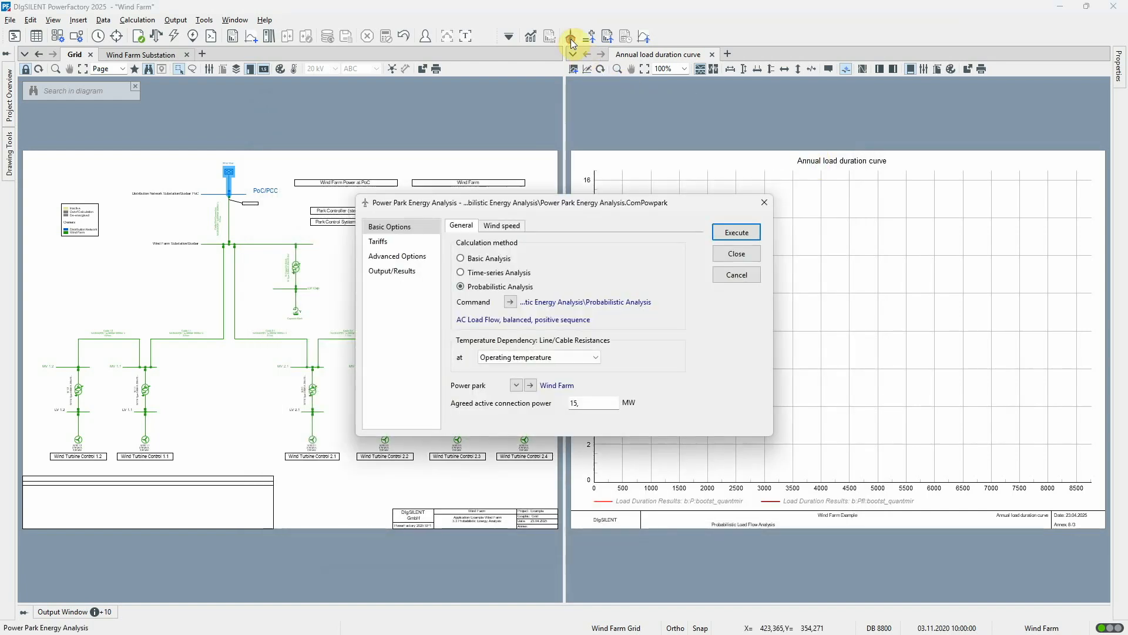
{"action": "left_click_drag", "start_coordinate": [588, 201], "coordinate": [841, 194]}
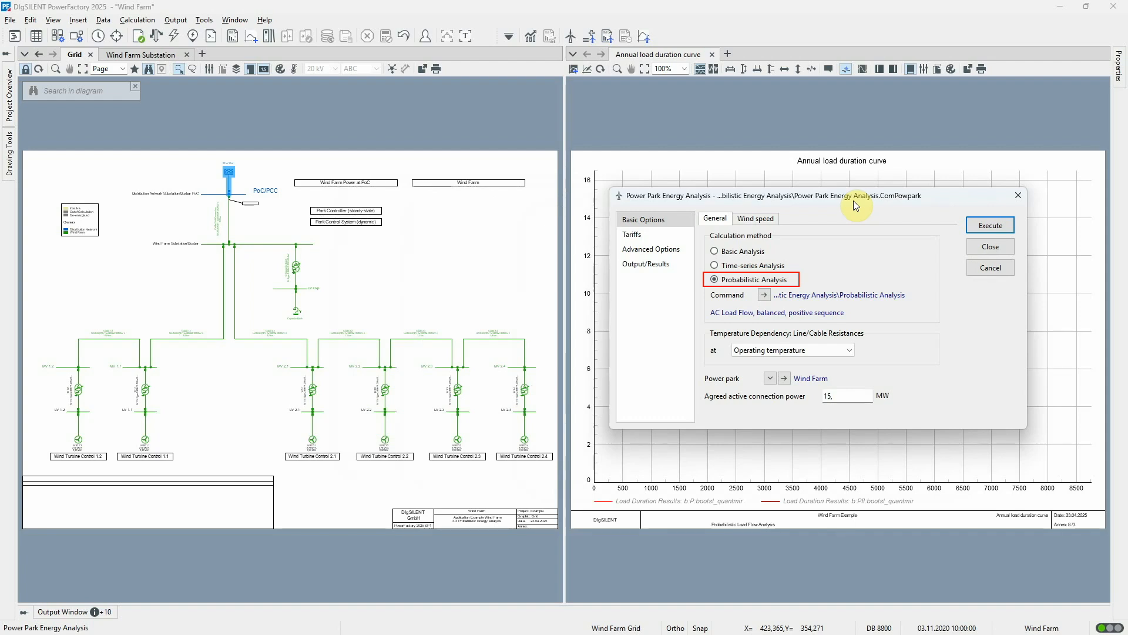
{"action": "left_click", "coordinate": [763, 295]}
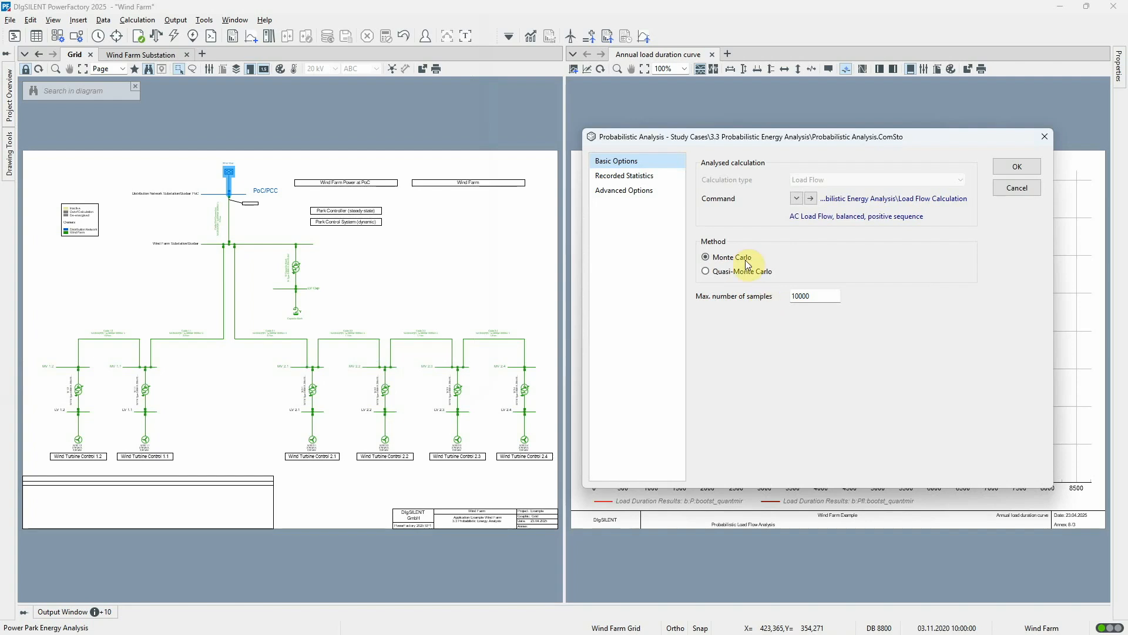
{"action": "left_click", "coordinate": [654, 193]}
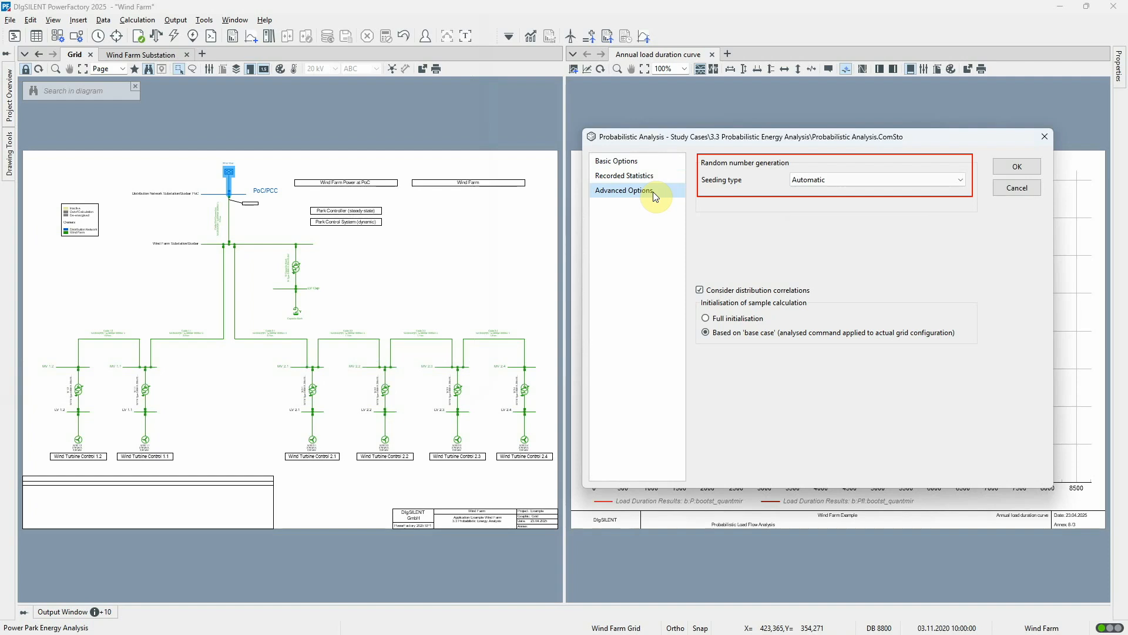
{"action": "left_click", "coordinate": [1002, 188]}
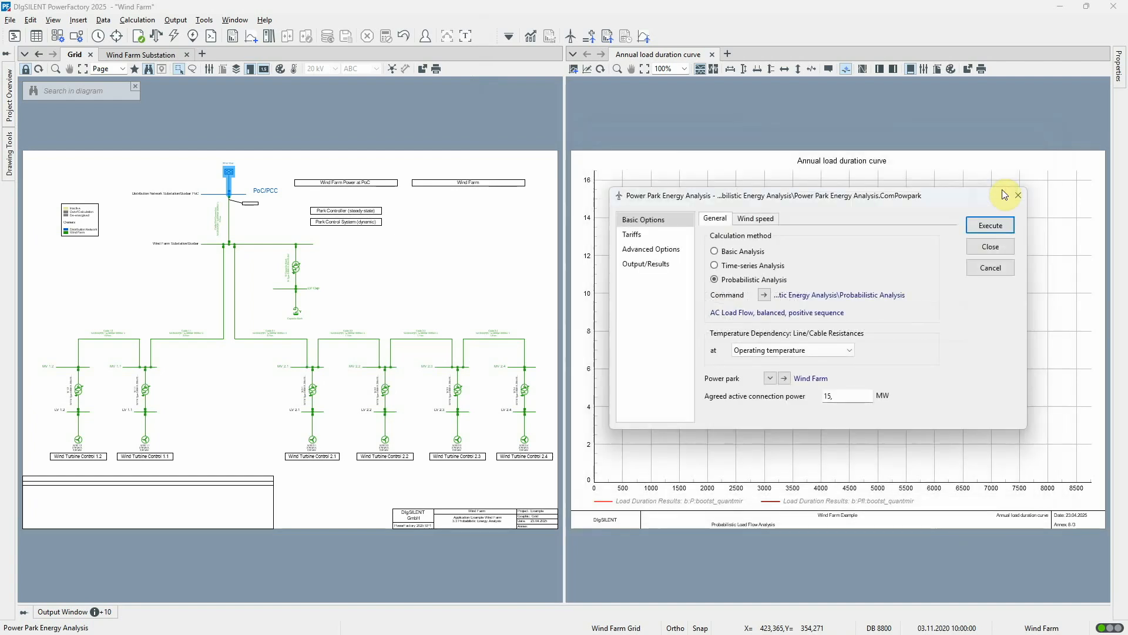
Run the probabilistic power park energy analysis with the study year set to Leap year.
{"action": "left_click", "coordinate": [671, 247]}
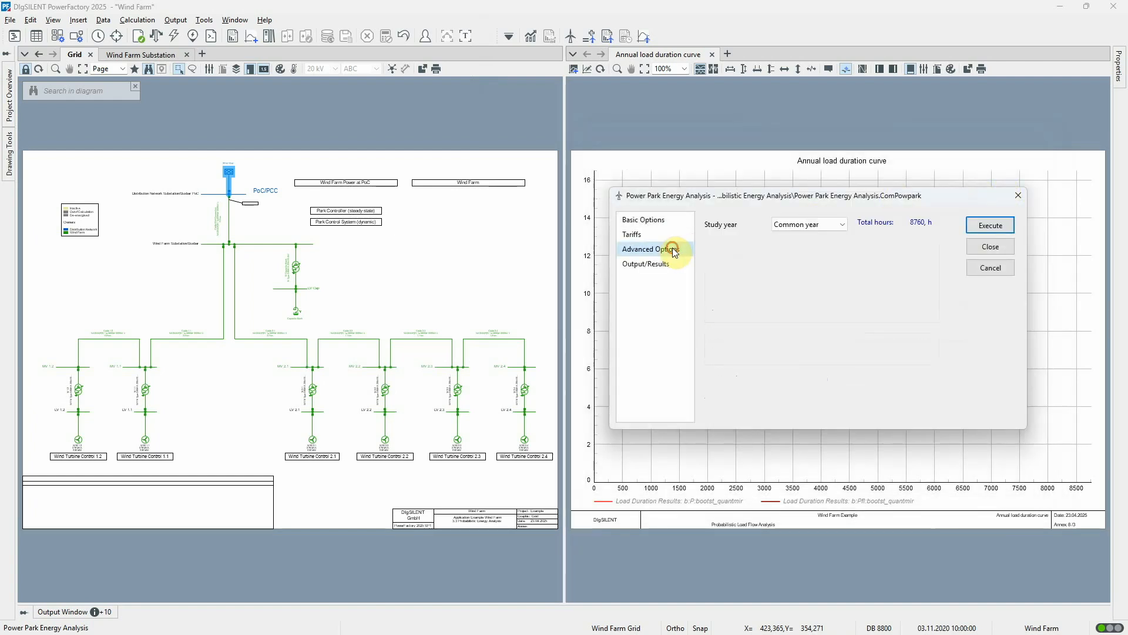
{"action": "left_click", "coordinate": [784, 229]}
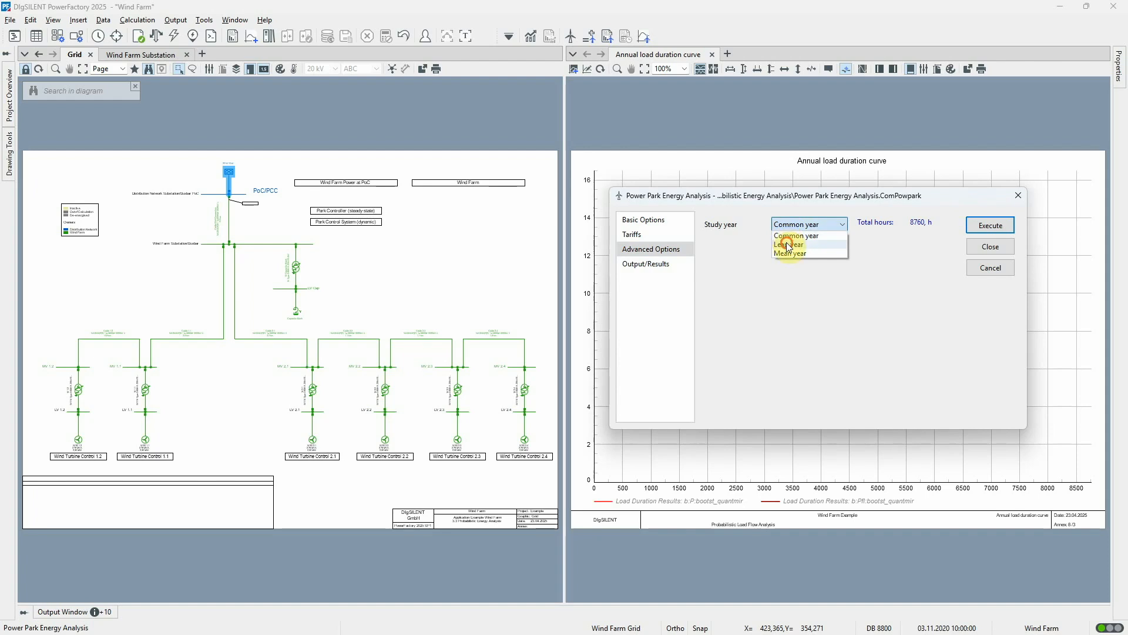
{"action": "left_click", "coordinate": [788, 244]}
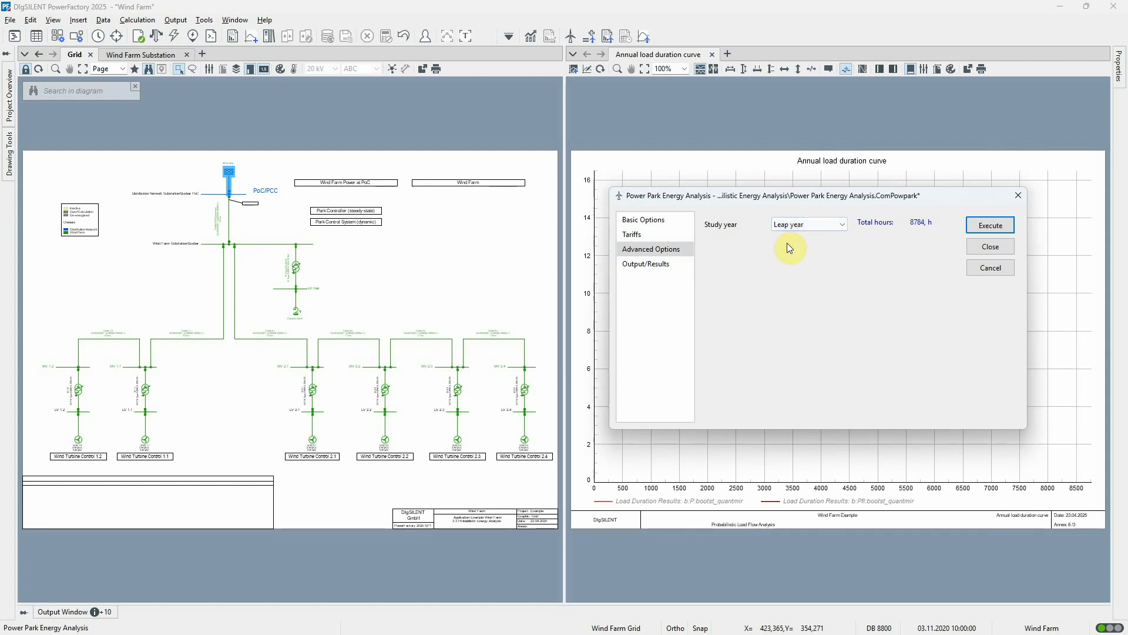
{"action": "left_click", "coordinate": [974, 225]}
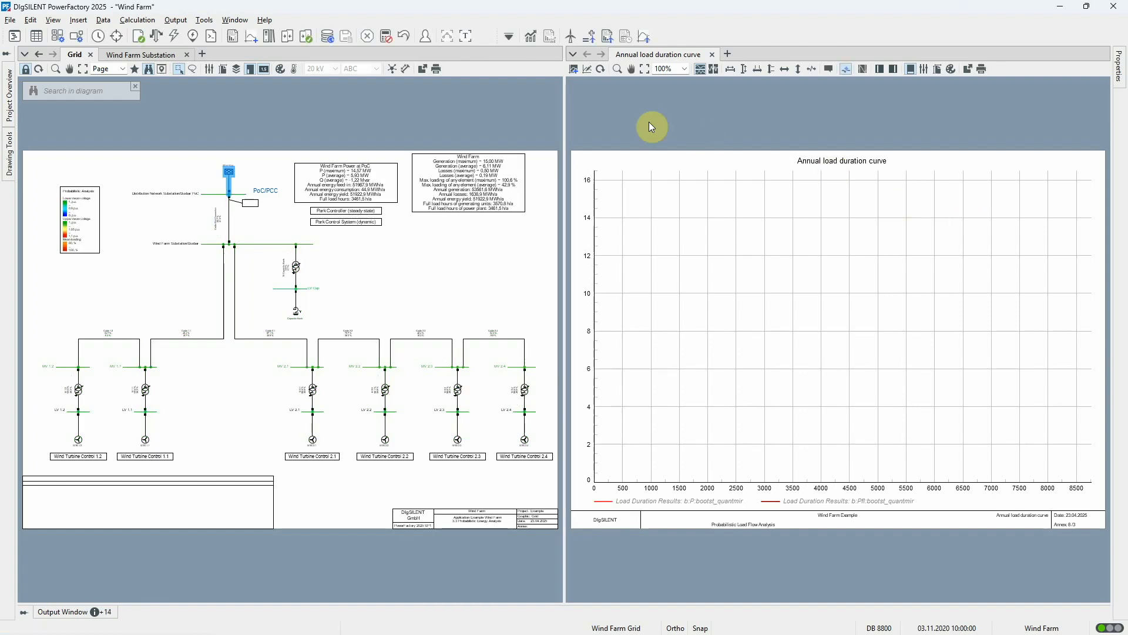
Enlarge the grid diagram and examine the probabilistic results of the turbines, the PoC and the whole wind farm.
{"action": "left_click_drag", "start_coordinate": [564, 125], "coordinate": [971, 141]}
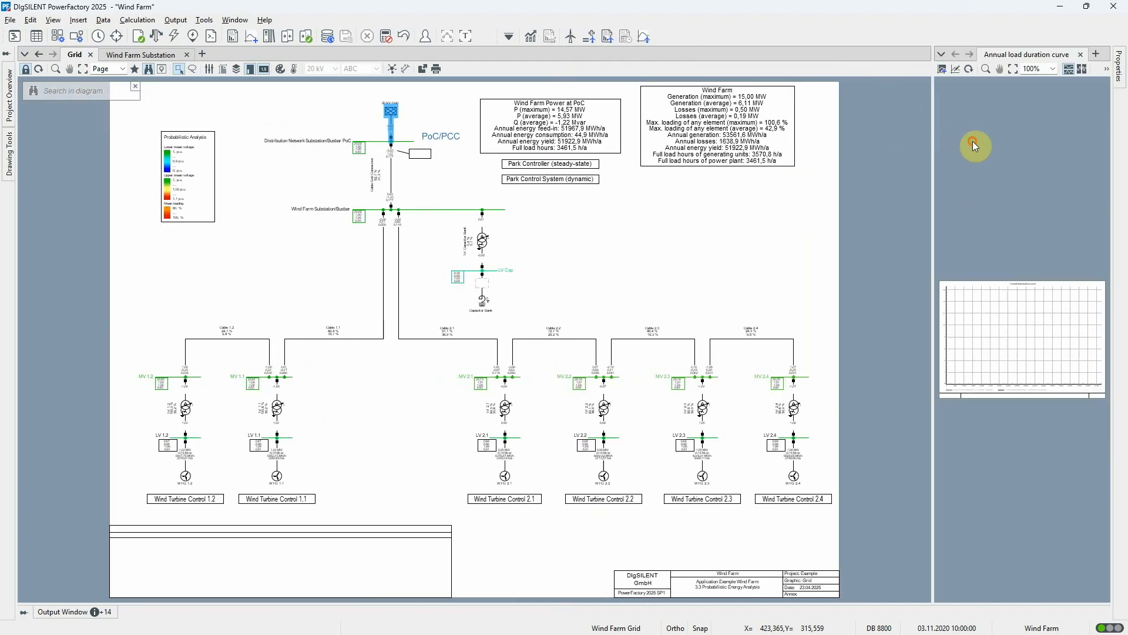
{"action": "mouse_move", "coordinate": [611, 460]}
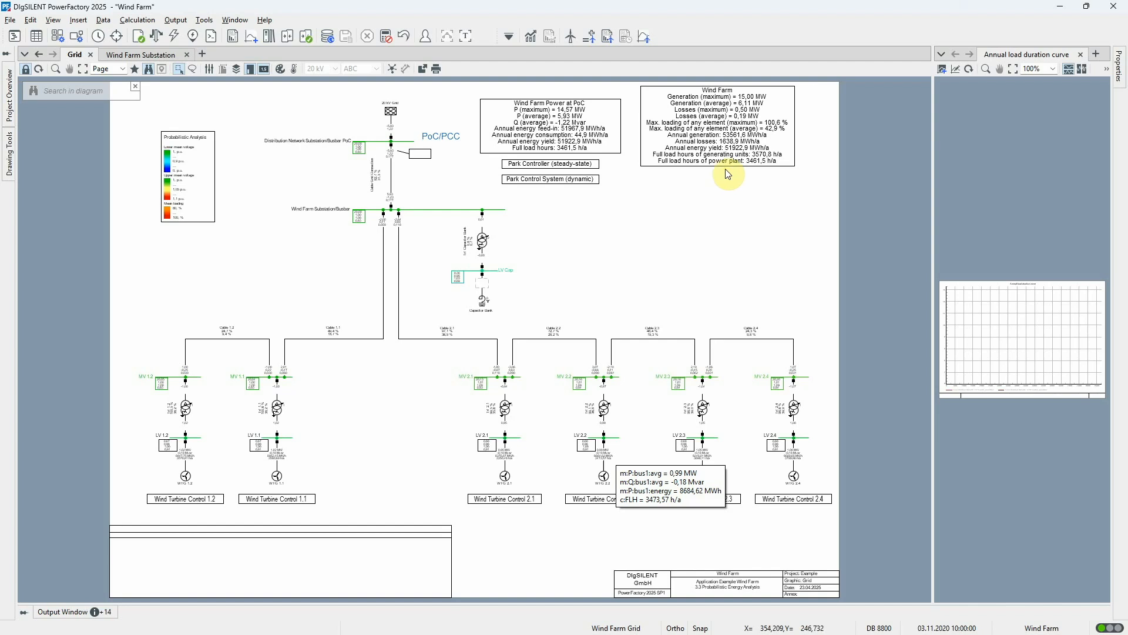
Generate the merged Wind Farm Probabilistic Energy Analysis Report with power park data, average powers, average electrical losses, and profits and costs.
{"action": "mouse_move", "coordinate": [731, 164]}
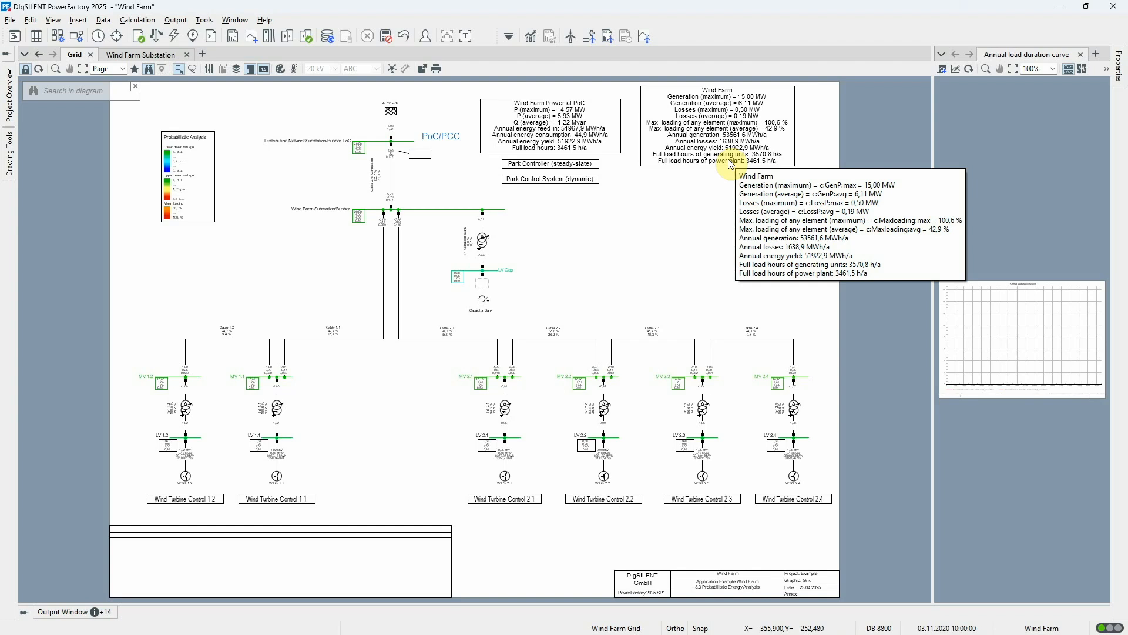
{"action": "left_click", "coordinate": [625, 37]}
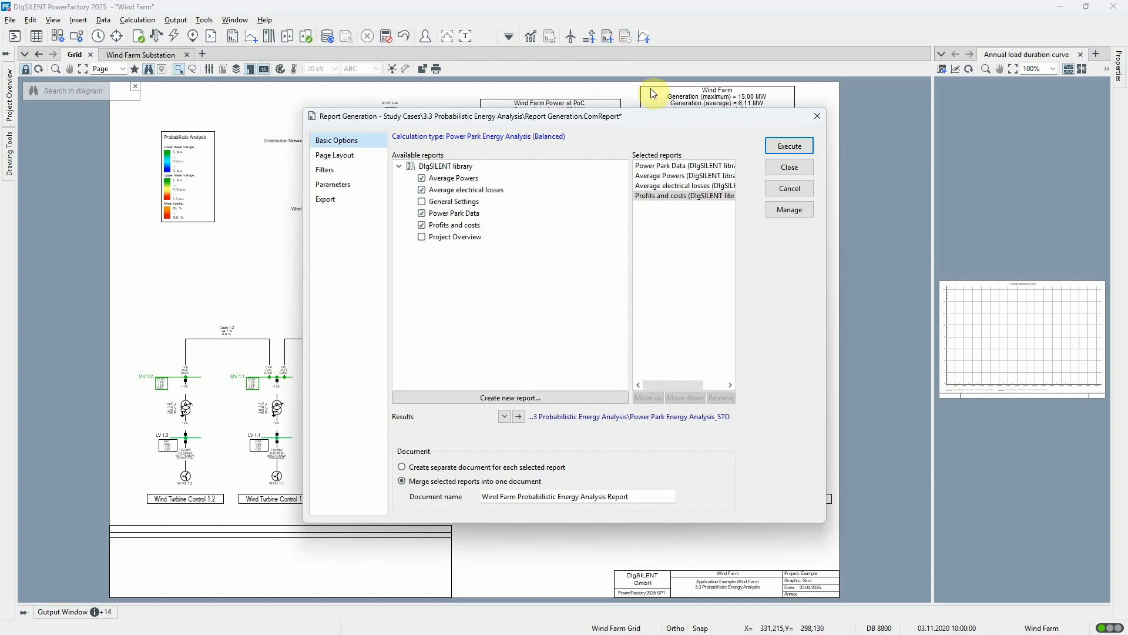
{"action": "left_click", "coordinate": [785, 148]}
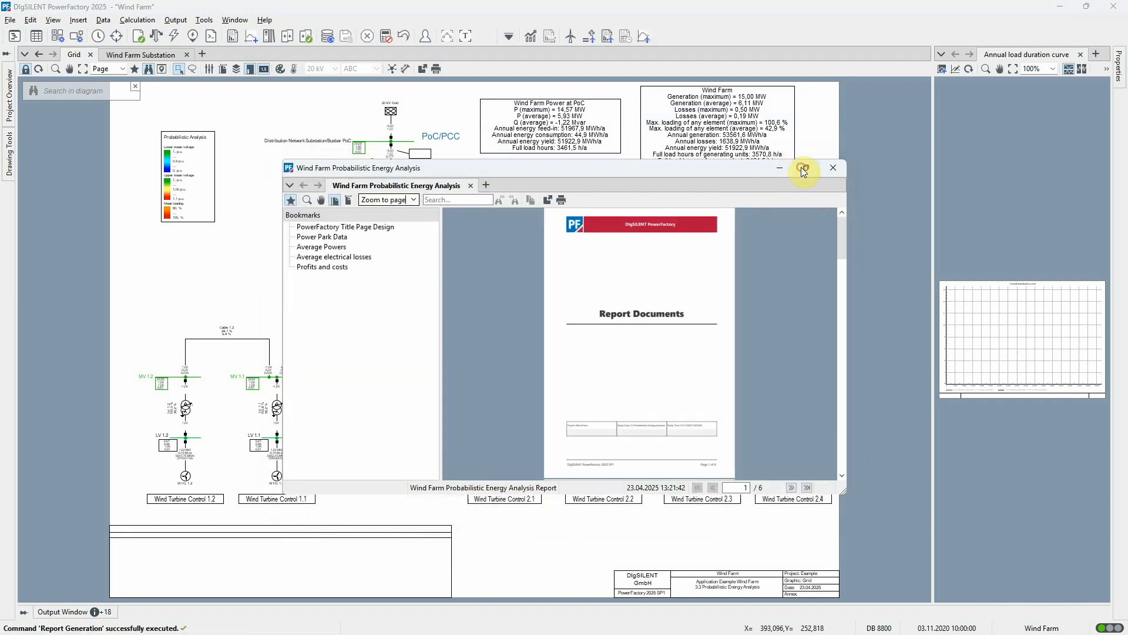
Examine the report's power park data, average powers, yearly electrical energy losses, and profits and costs pages at enlarged size, and close the report.
{"action": "left_click", "coordinate": [801, 167]}
{"action": "scroll", "coordinate": [804, 170], "scroll_direction": "up", "scroll_amount": 1, "text": "ctrl"}
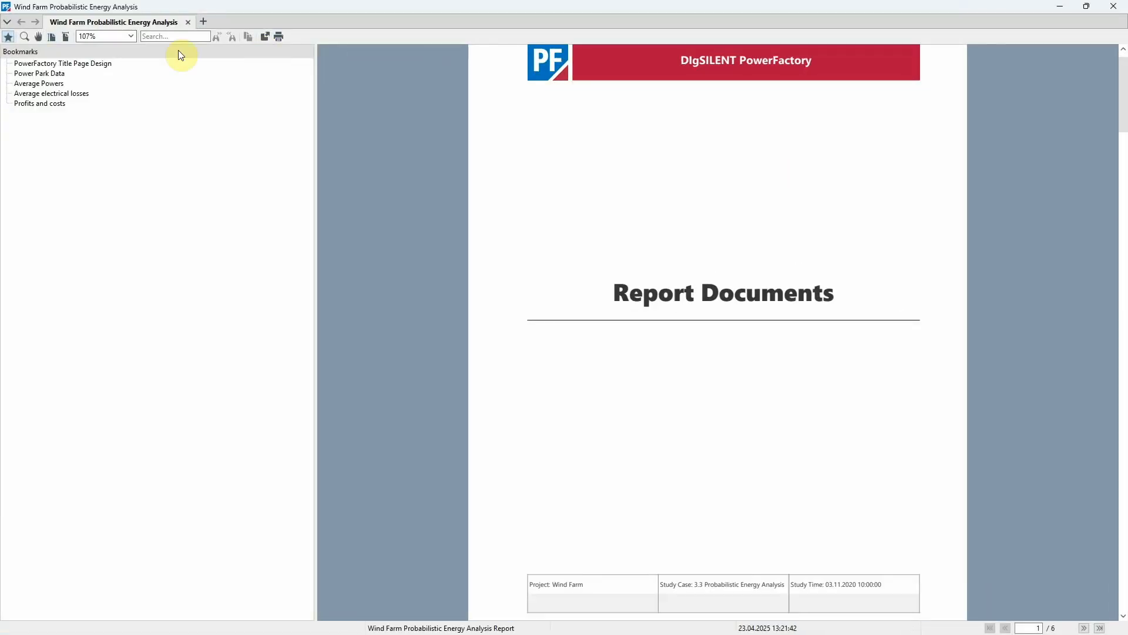
{"action": "left_click", "coordinate": [61, 72]}
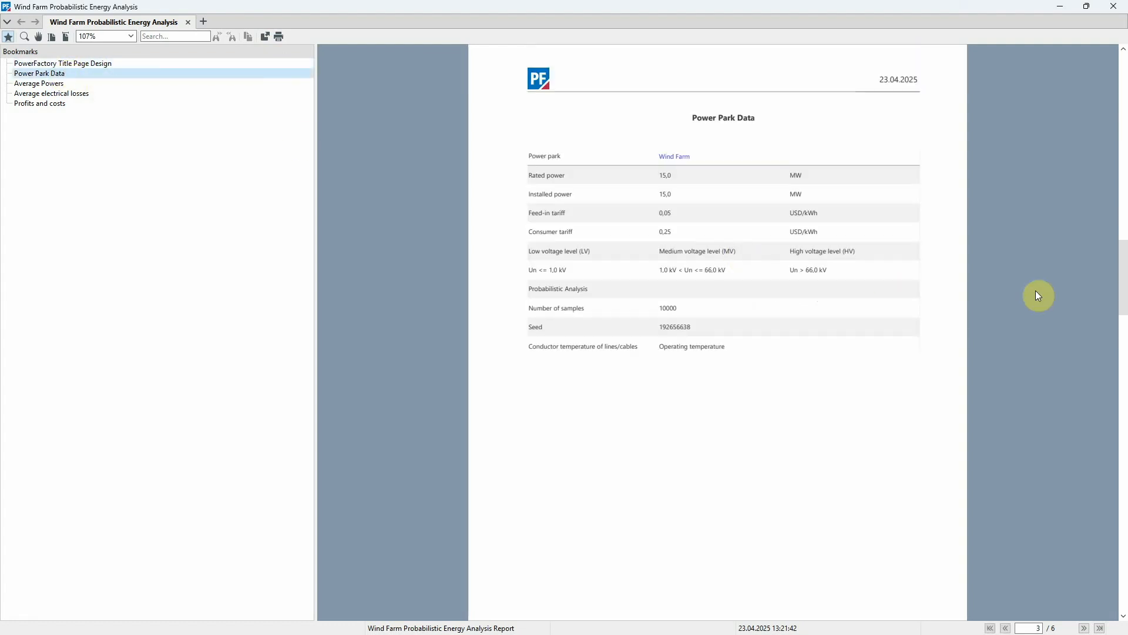
{"action": "left_click_drag", "start_coordinate": [1122, 257], "coordinate": [1124, 350]}
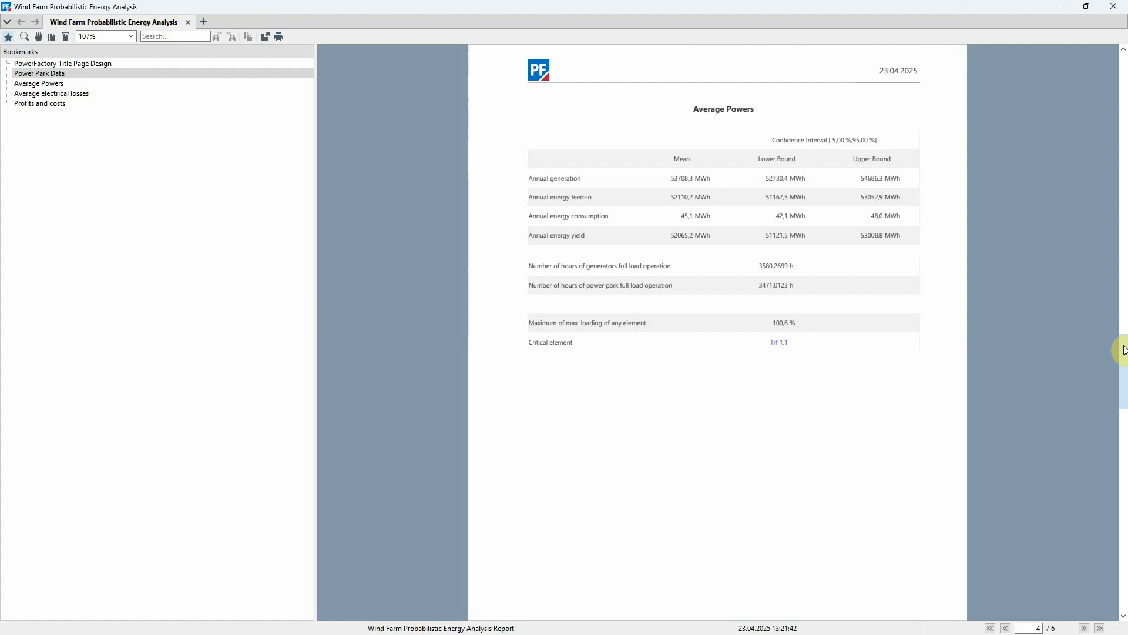
{"action": "left_click_drag", "start_coordinate": [1124, 351], "coordinate": [1124, 442]}
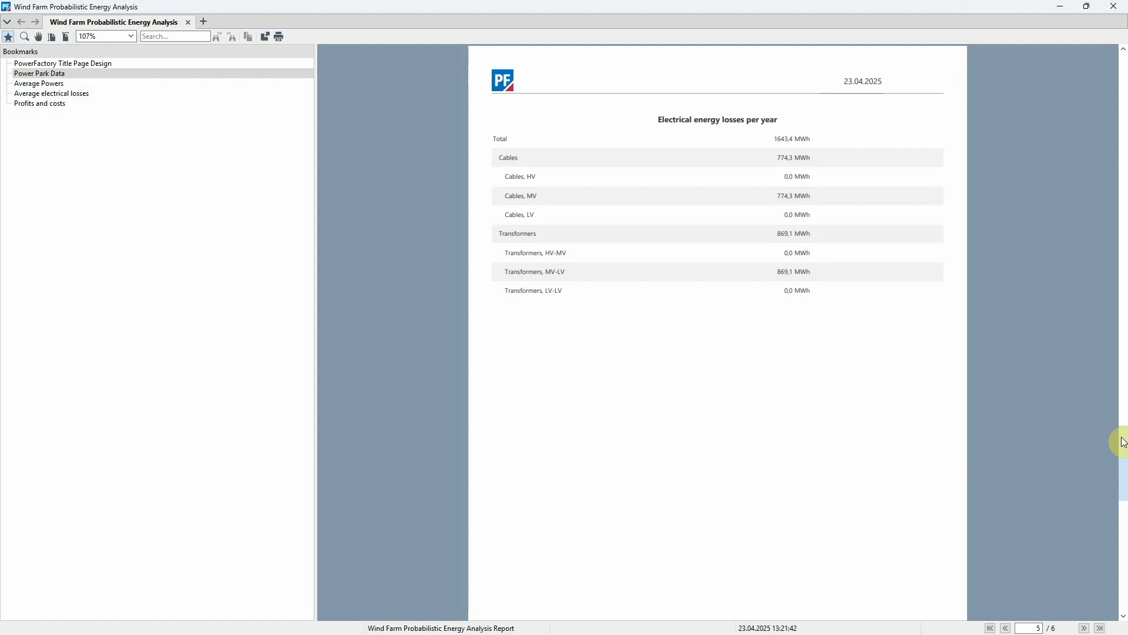
{"action": "left_click_drag", "start_coordinate": [1123, 441], "coordinate": [1116, 536]}
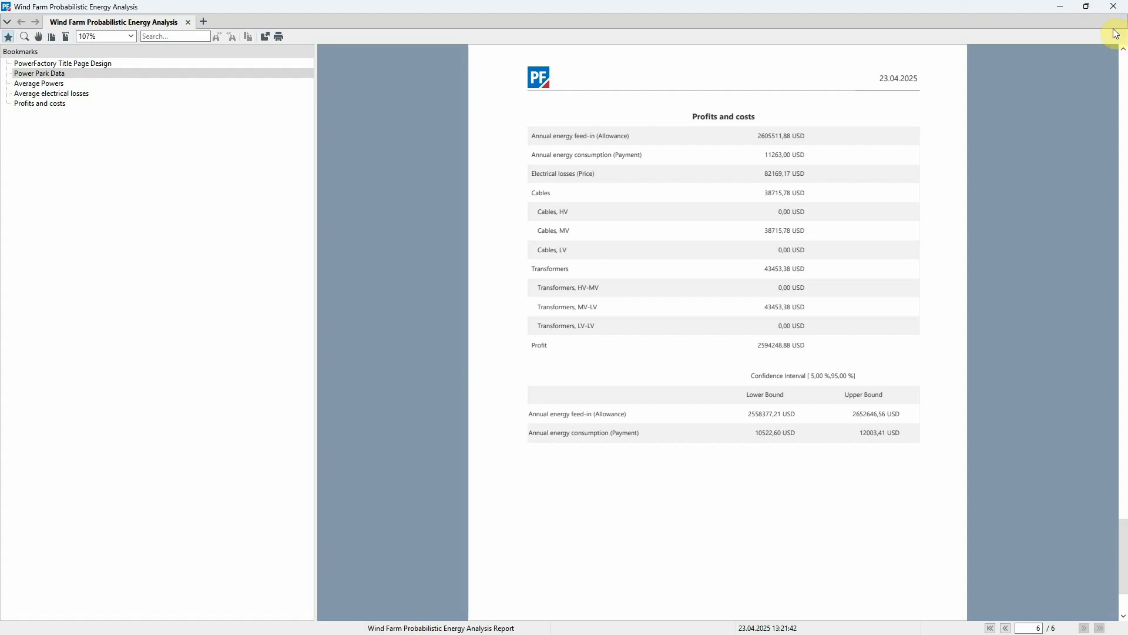
{"action": "left_click", "coordinate": [1114, 6]}
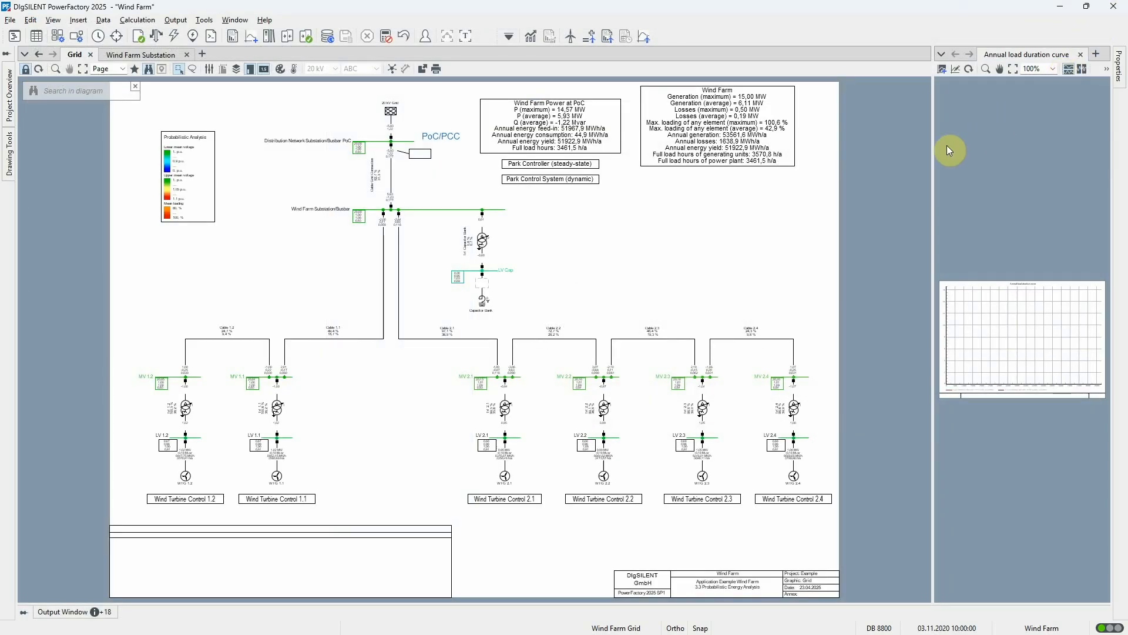
Enlarge the annual load duration curve plot and refresh it to show the probabilistic load duration results.
{"action": "left_click_drag", "start_coordinate": [933, 151], "coordinate": [373, 229]}
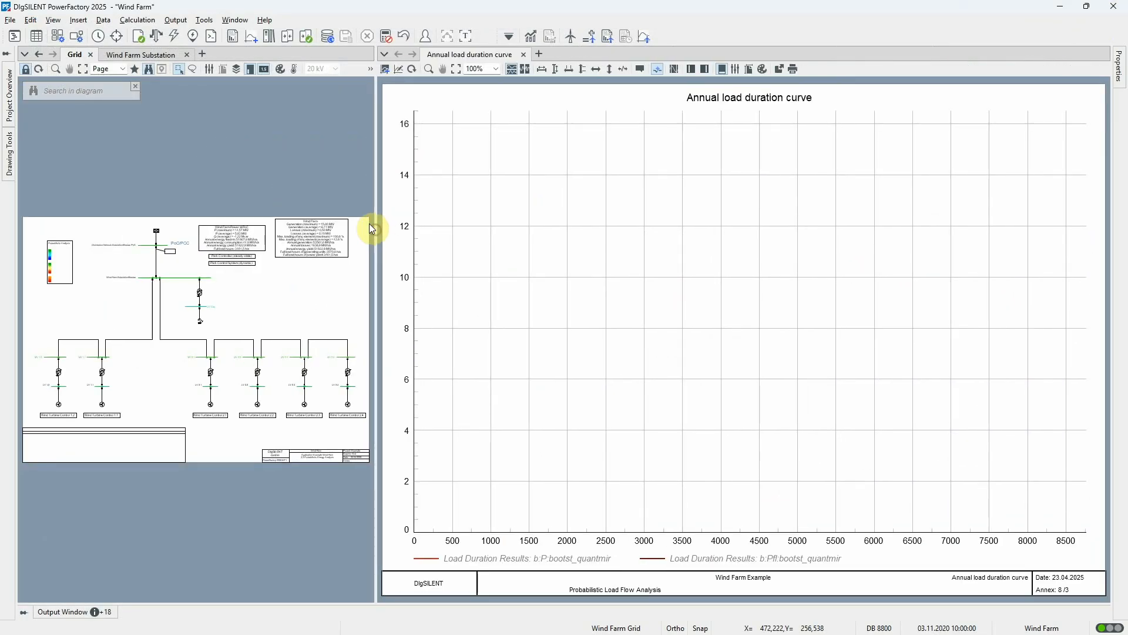
{"action": "left_click", "coordinate": [418, 69]}
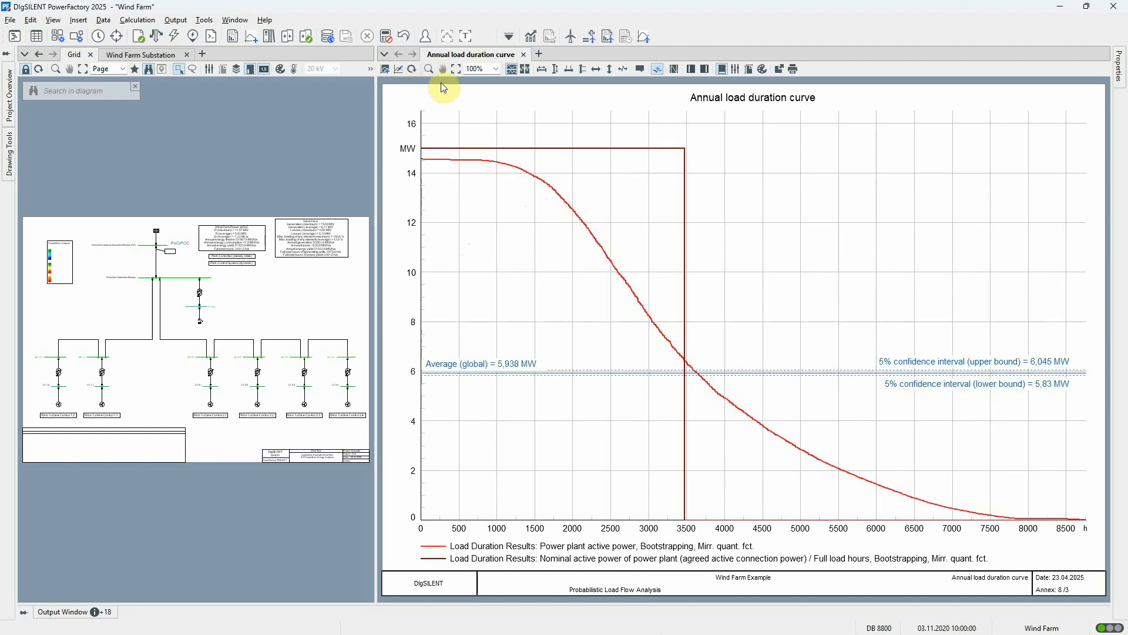